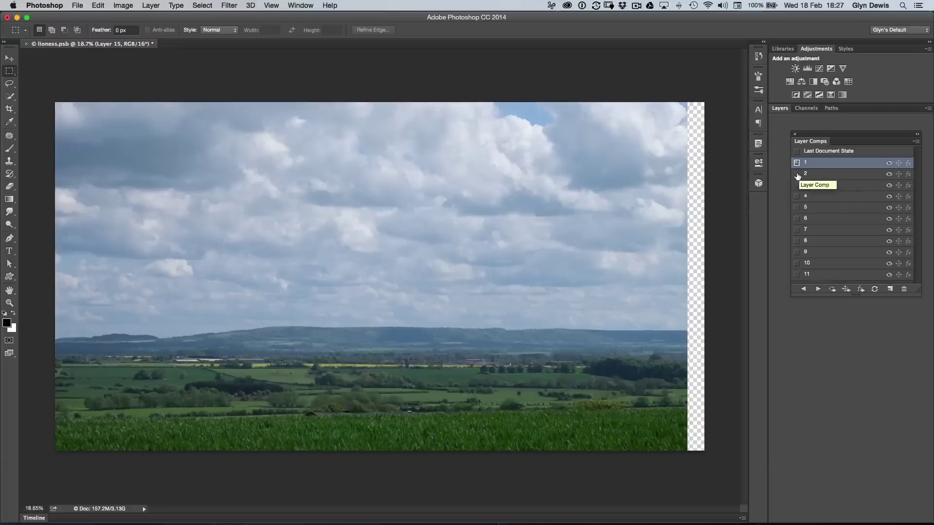
- Step through layer comps 2 to 11, ending on the final black-and-white lioness composite
left_click(796, 175)
left_click(797, 185)
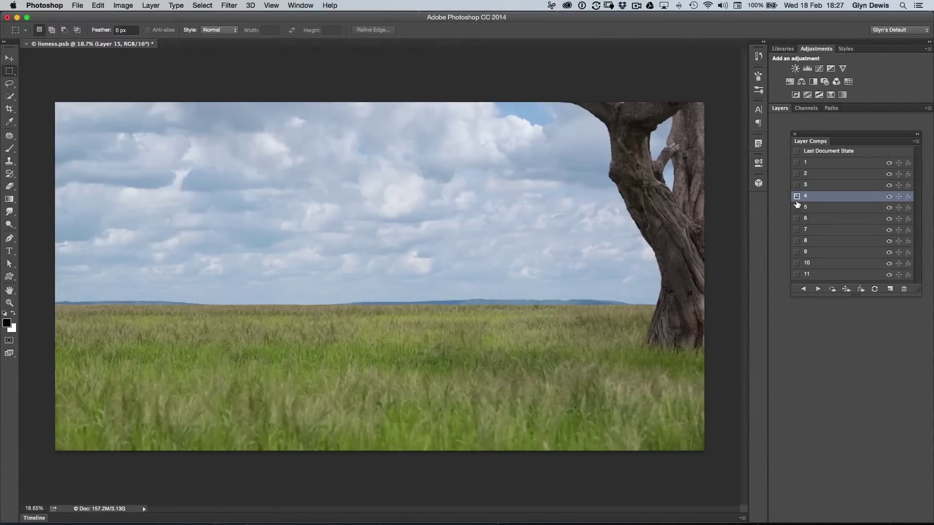
left_click(796, 207)
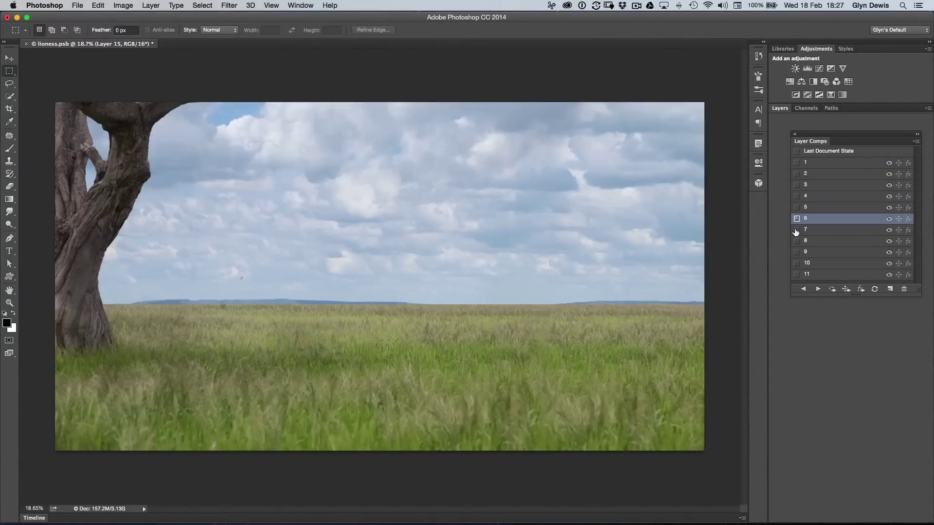
left_click(797, 230)
left_click(796, 252)
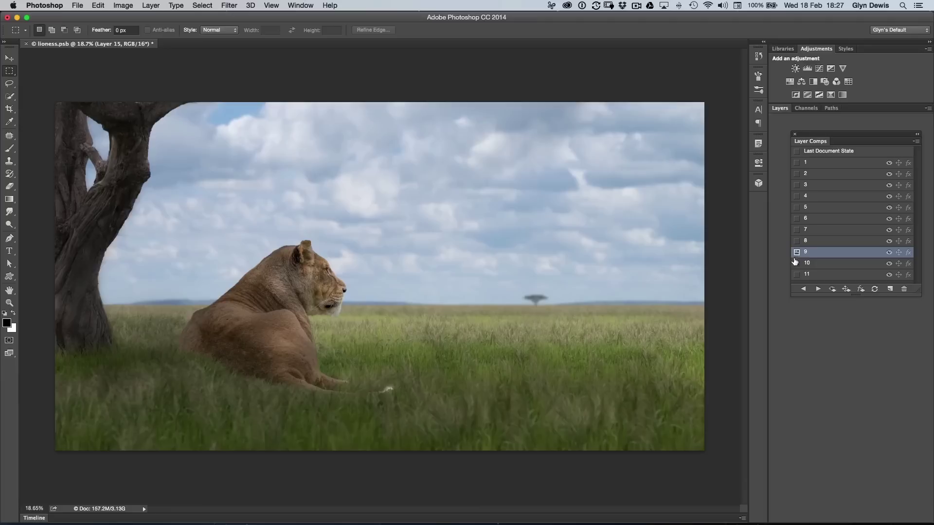
left_click(796, 263)
left_click(796, 274)
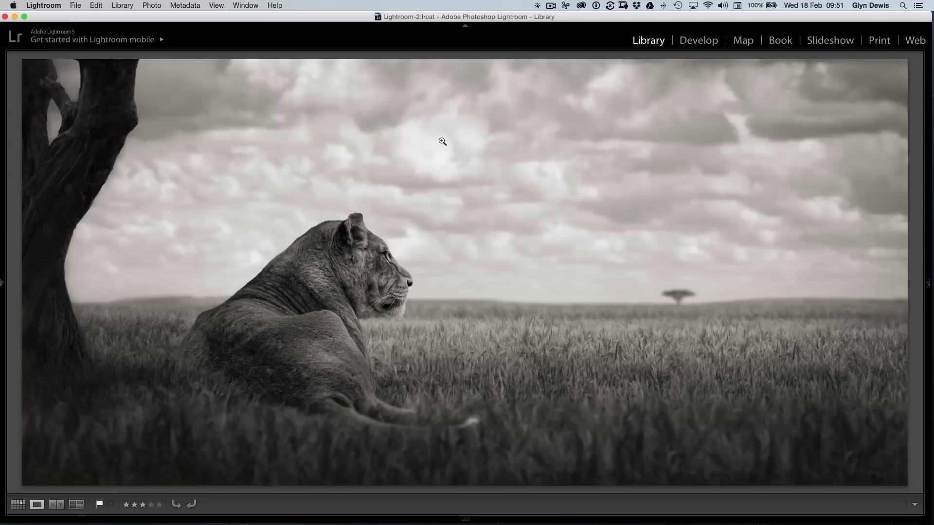
- Switch from Lightroom over to Photoshop with Cmd+Tab
key("super+Tab")
key("super+Tab")
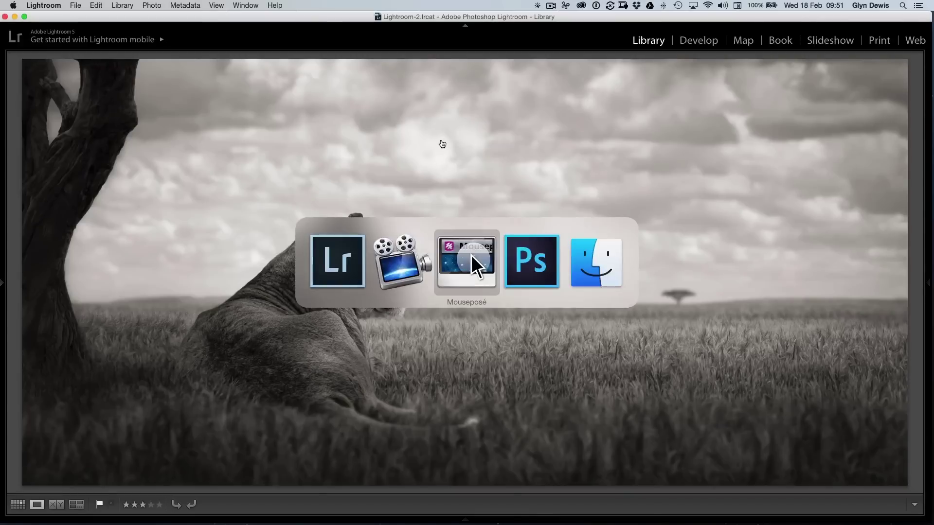
key("super+Tab")
key("super+Tab")
key("super+Tab")
key("super+Tab")
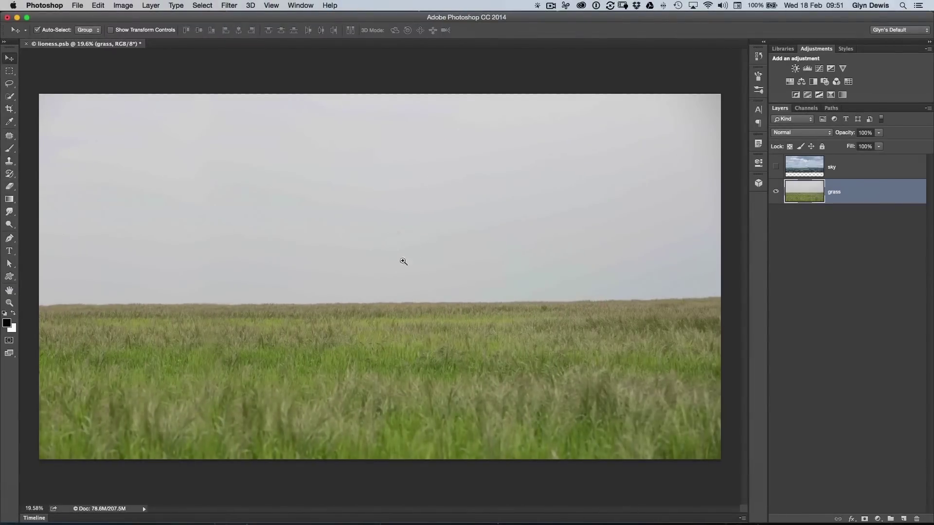
- Turn the sky layer back on over the grass and drag it into position
left_click(379, 258)
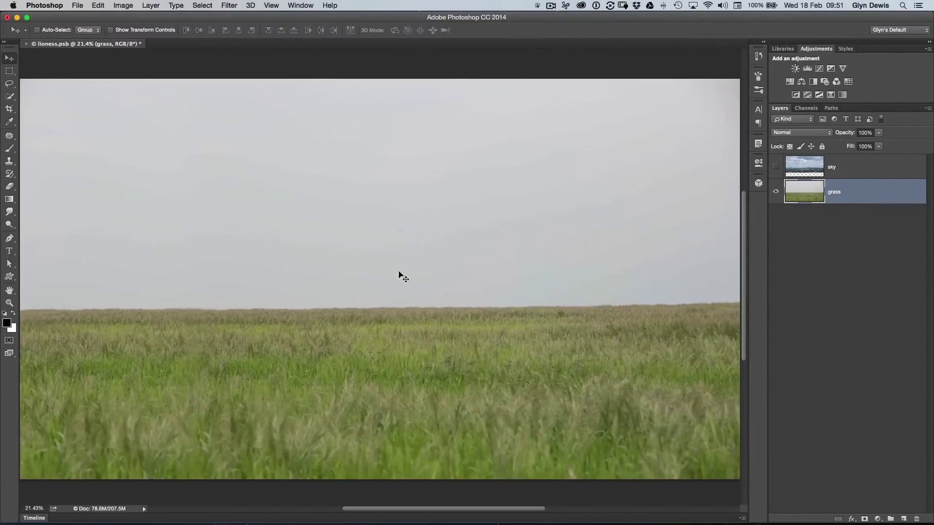
left_click(775, 168)
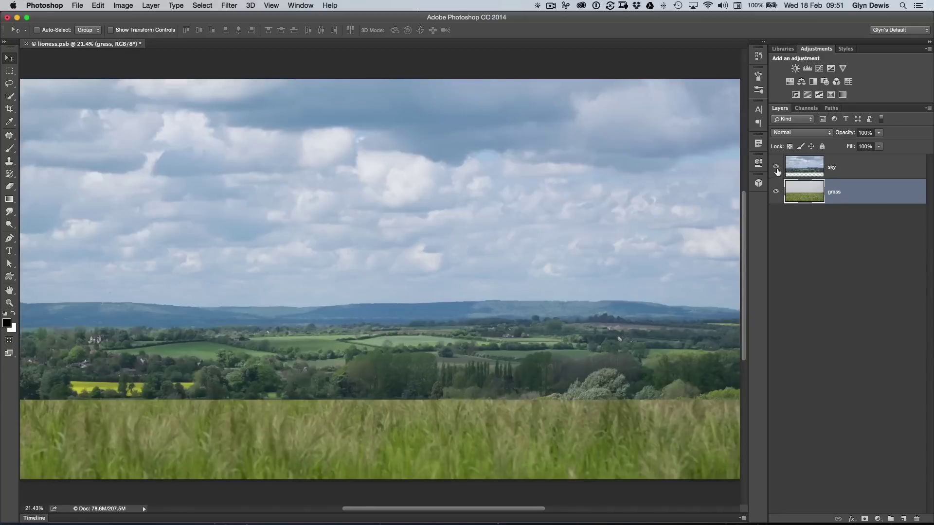
left_click(775, 167)
left_click(775, 167)
left_click(303, 294, "alt")
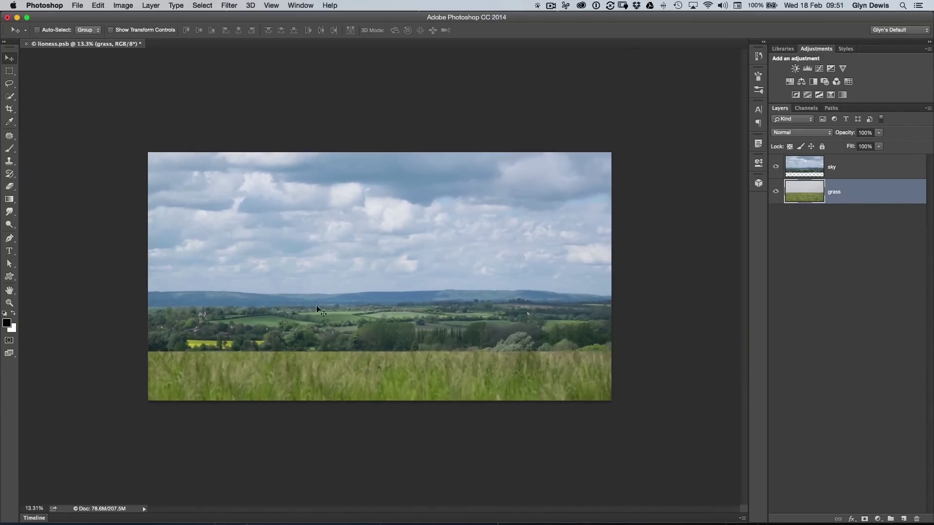
left_click_drag(491, 356, 501, 366)
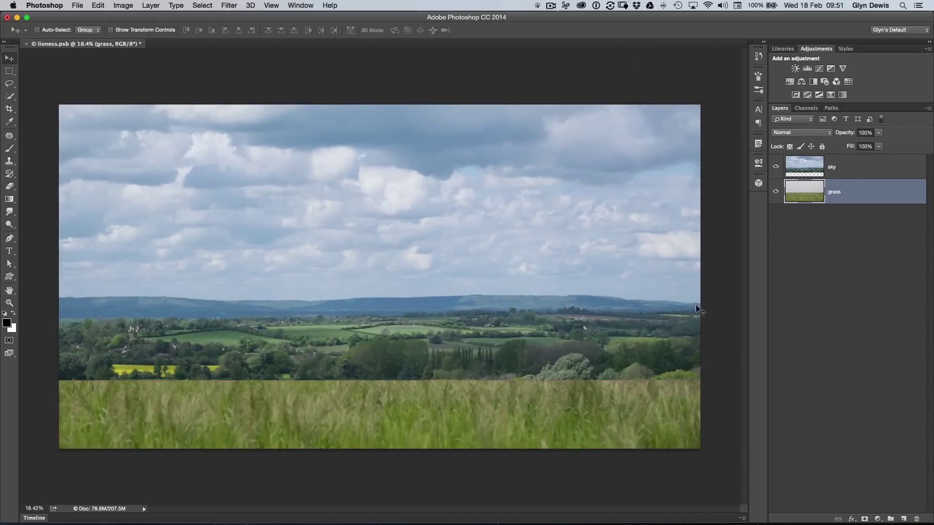
left_click(800, 167)
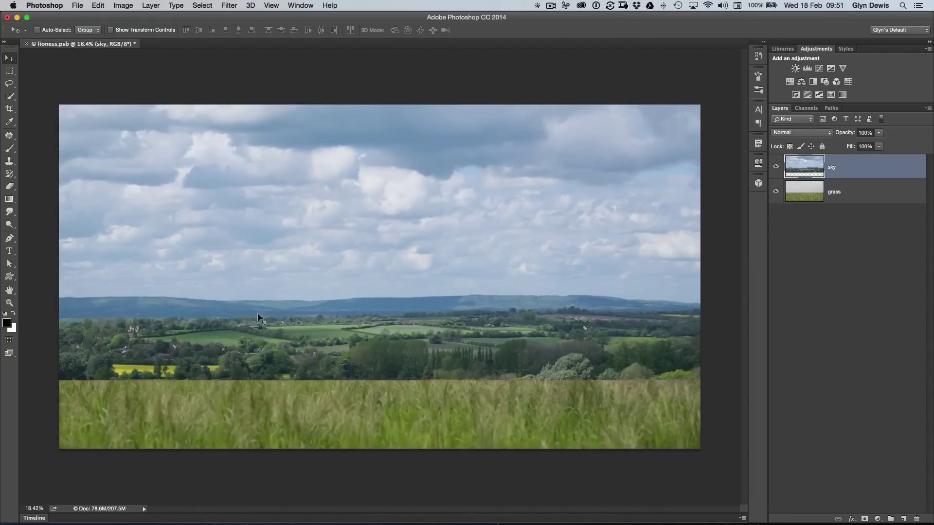
left_click(10, 71)
mouse_move(714, 301)
left_mouse_down()
mouse_move(468, 462)
mouse_move(30, 472)
left_mouse_up()
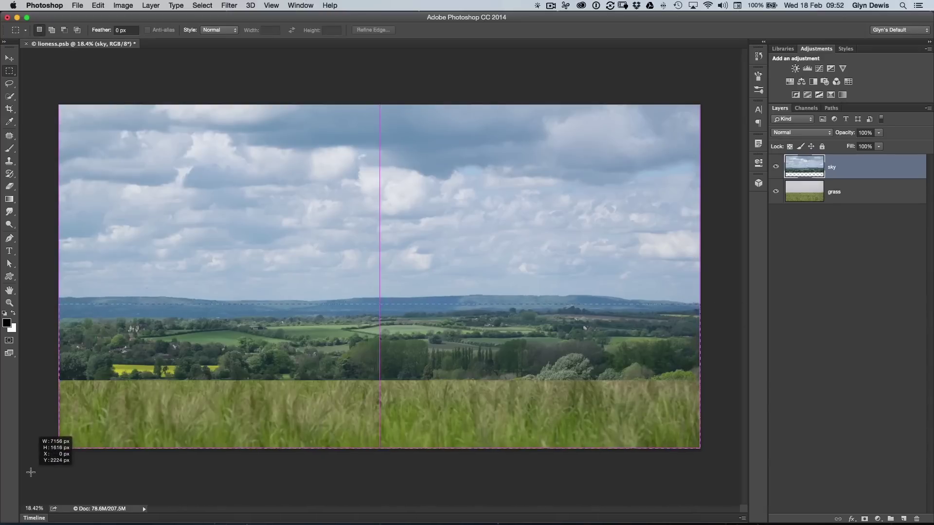
left_click_drag(31, 472, 31, 473)
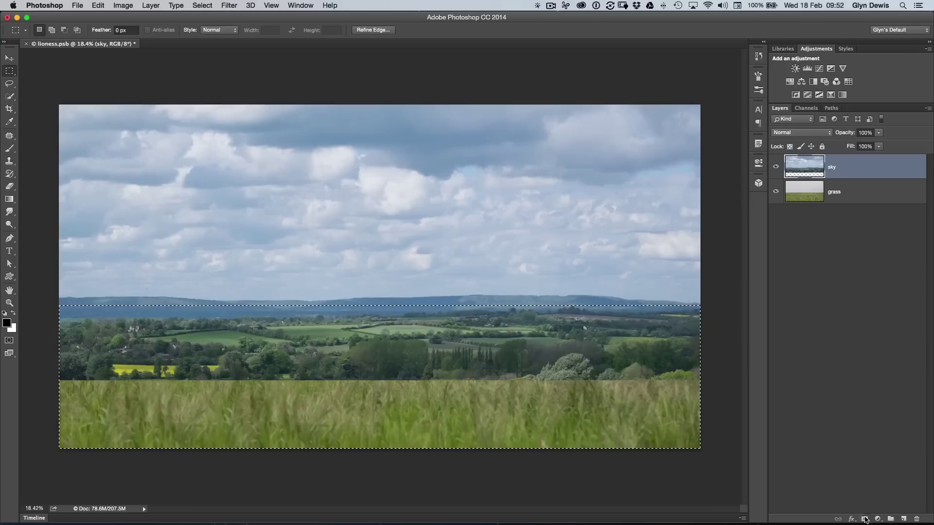
left_click(865, 519)
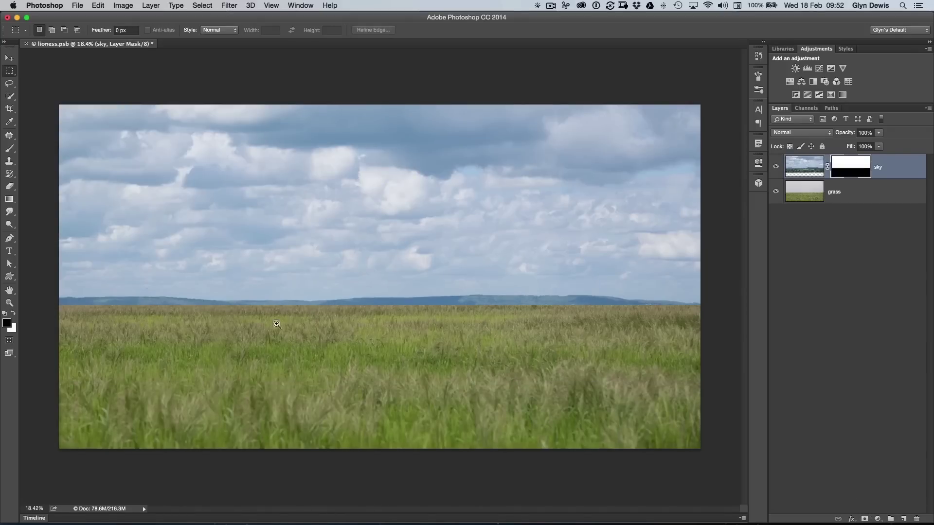
left_click_drag(276, 323, 459, 290)
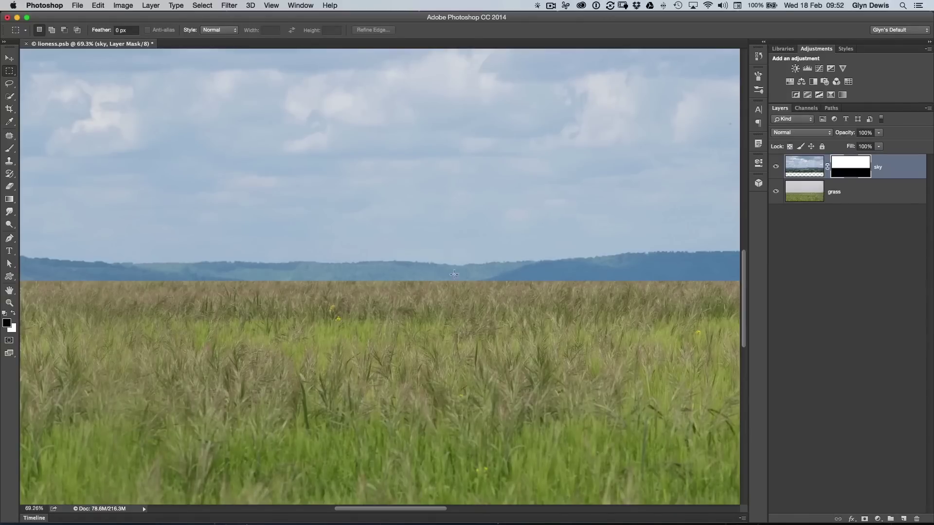
left_click_drag(291, 302, 277, 316)
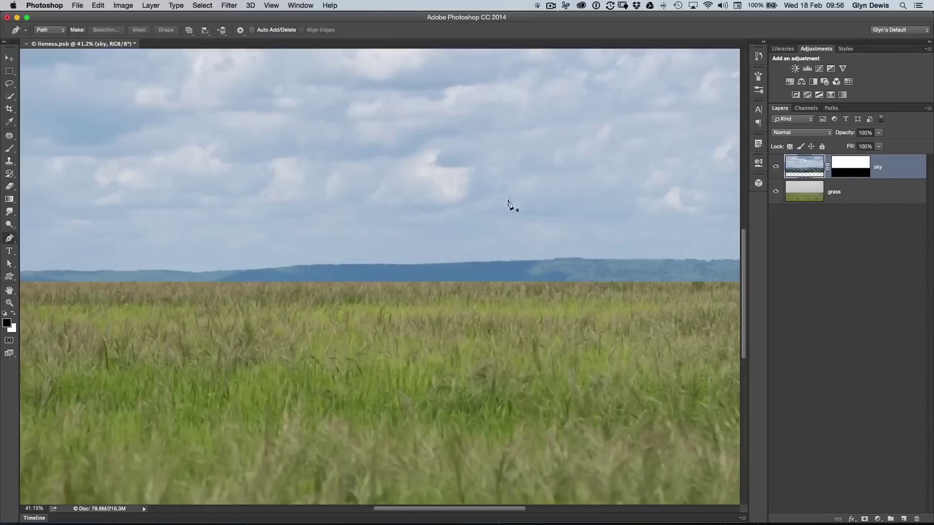
left_click(842, 167)
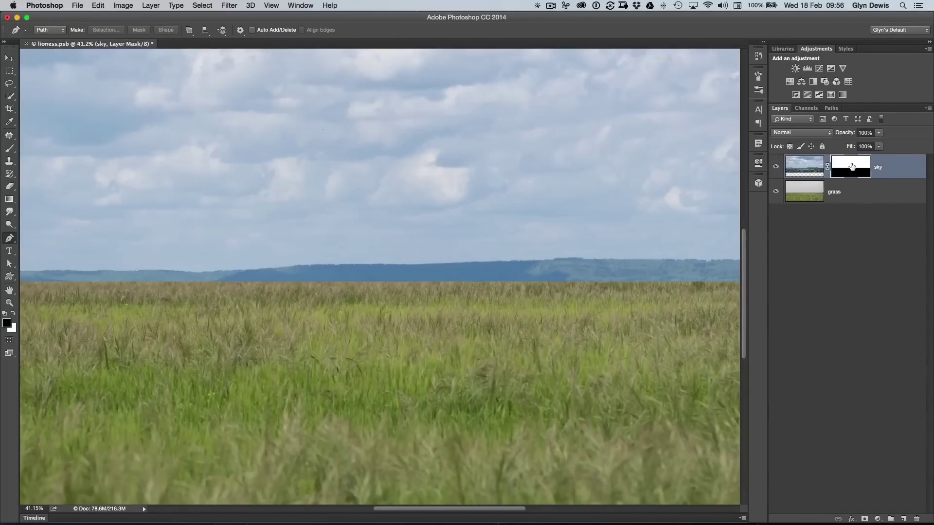
left_click_drag(851, 166, 915, 519)
left_click(431, 187)
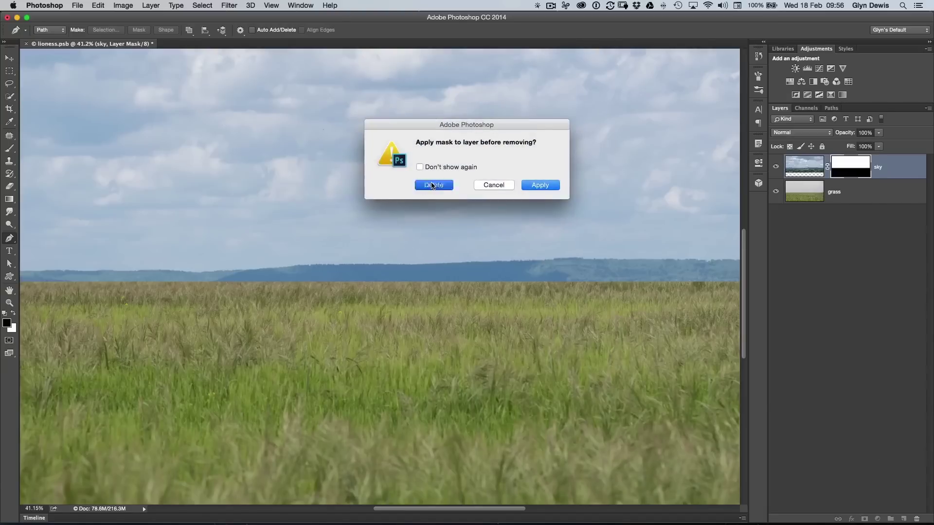
left_click_drag(341, 266, 298, 238)
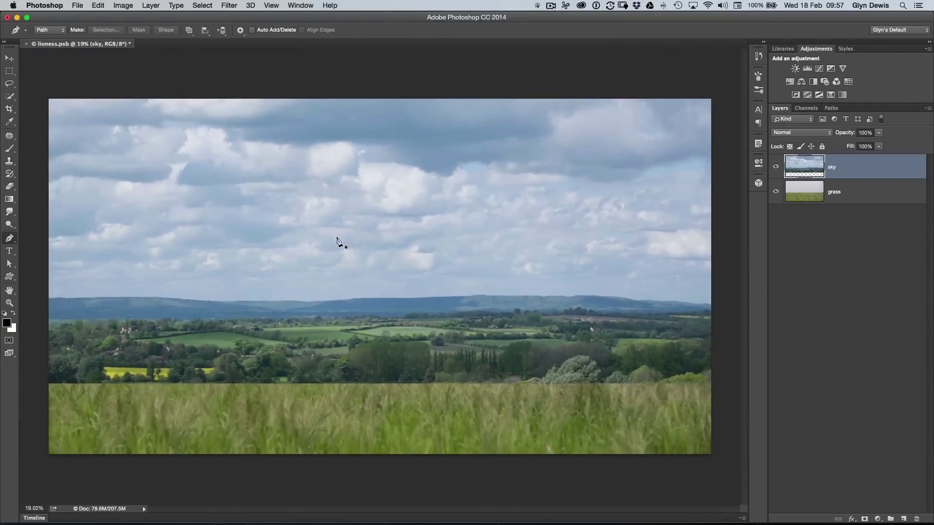
- Show rulers along the document edges with Cmd+R
key("super+r")
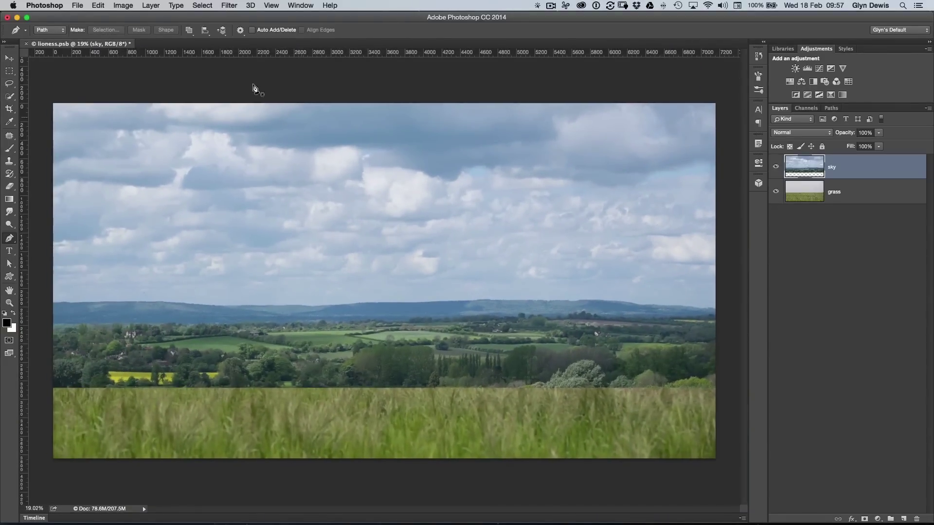
left_click(272, 4)
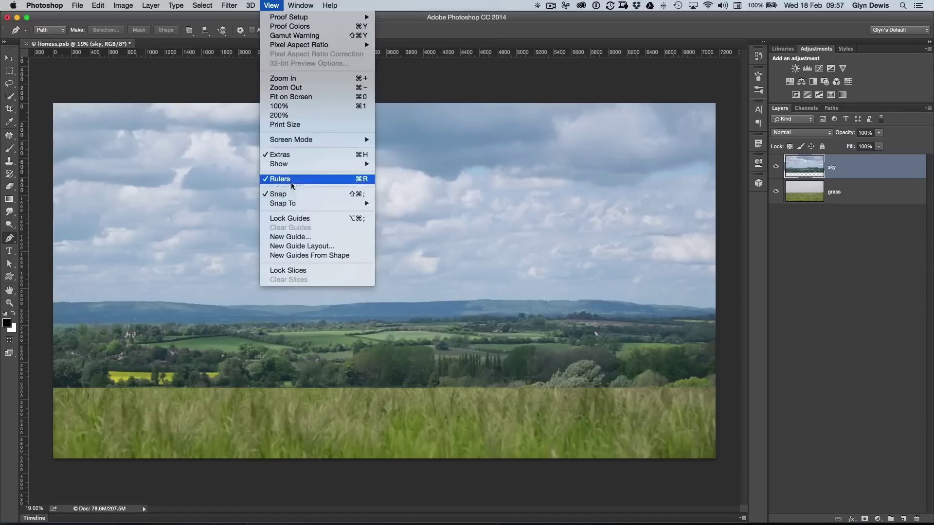
left_click(401, 25)
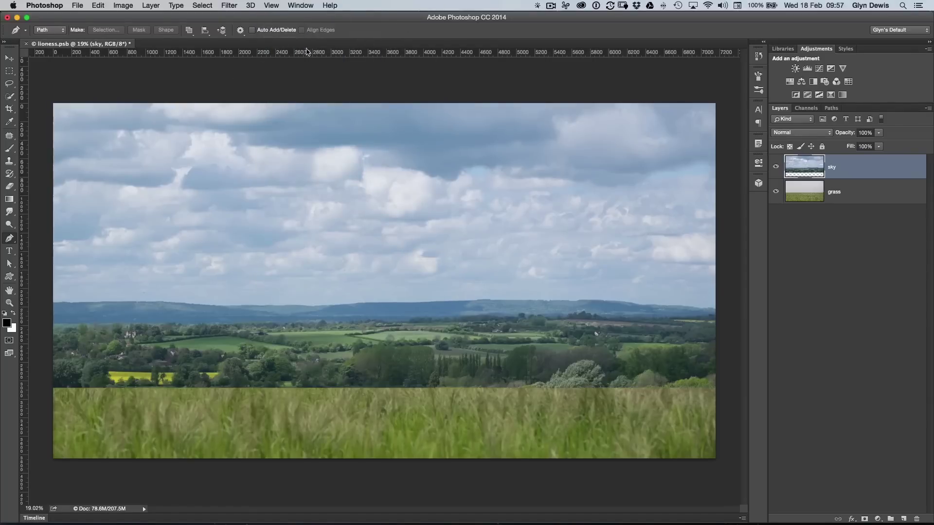
- Drag a horizontal guide down and align it with the distant hills' horizon
key("v")
mouse_move(342, 52)
left_mouse_down()
mouse_move(319, 312)
mouse_move(340, 305)
left_mouse_up()
left_click(303, 329, "super")
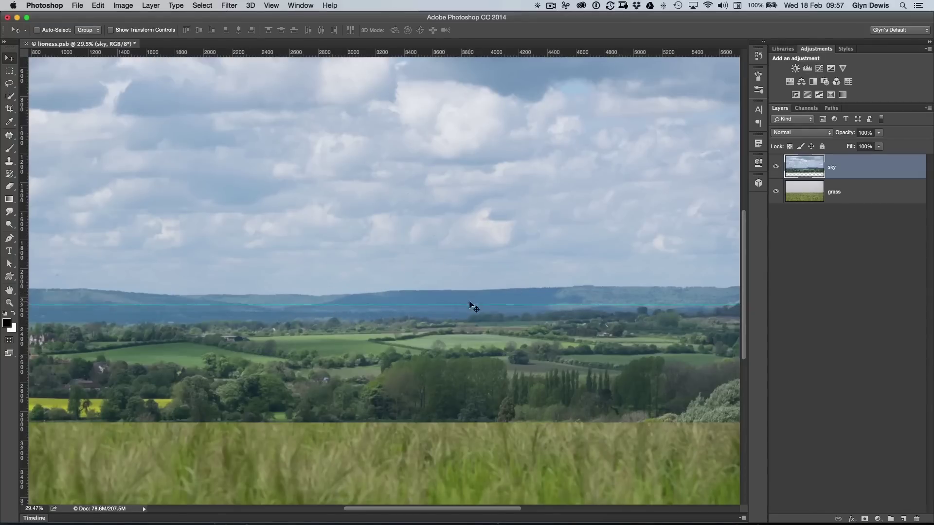
left_click_drag(469, 305, 467, 301)
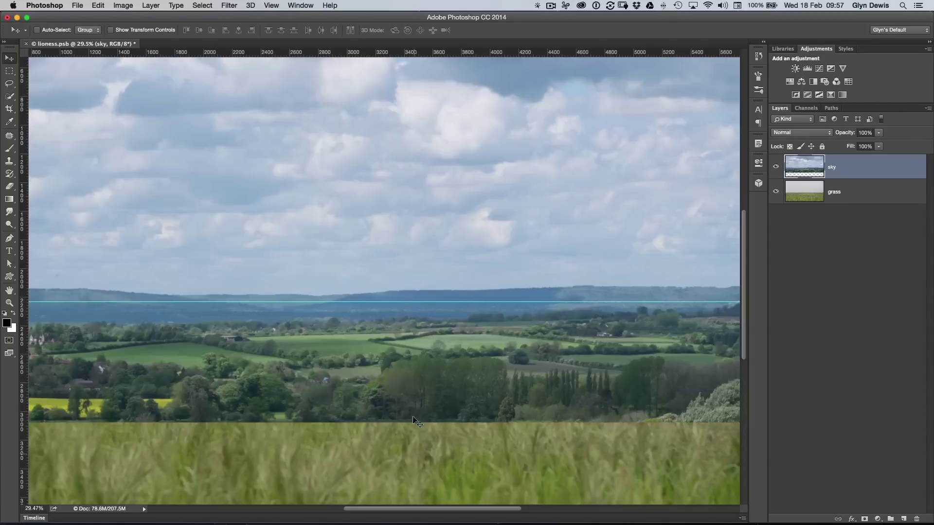
left_click(369, 310, "alt")
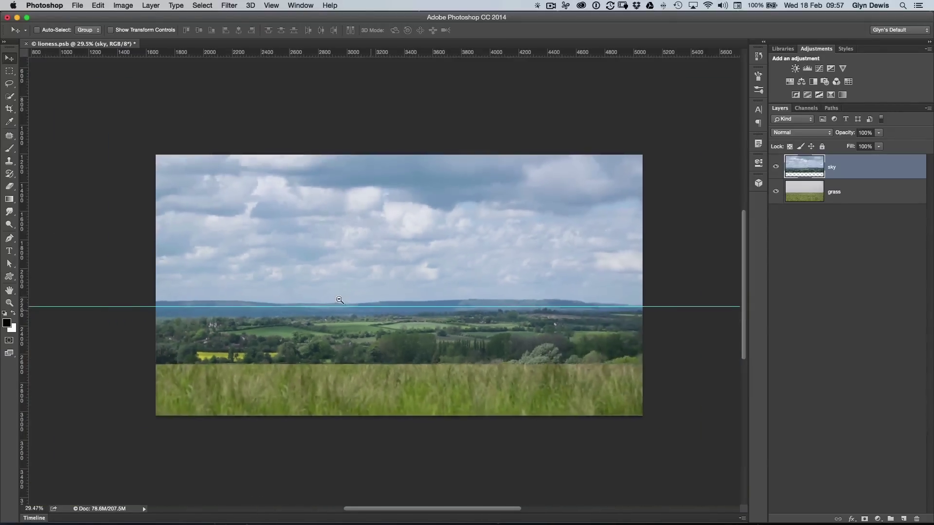
left_click(380, 325)
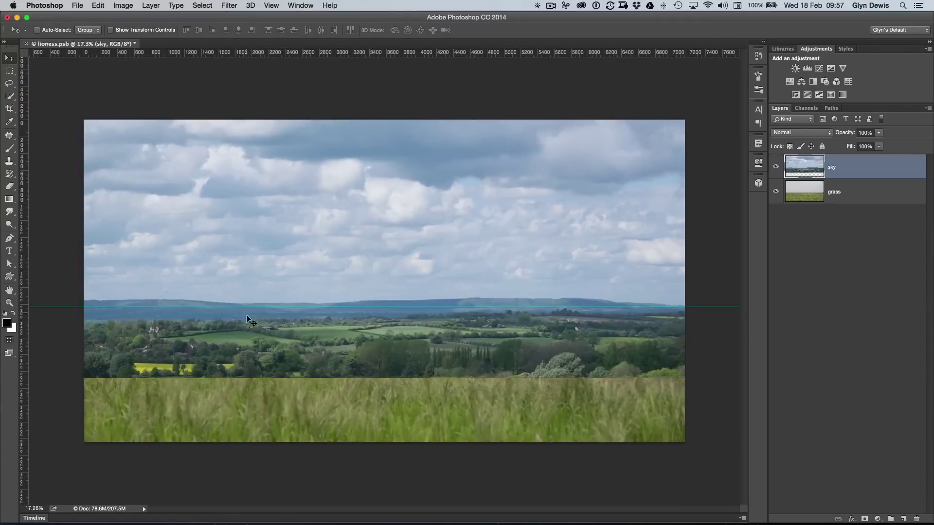
- Draw a straight Pen path along the horizon guide, extending past both image edges
key("p")
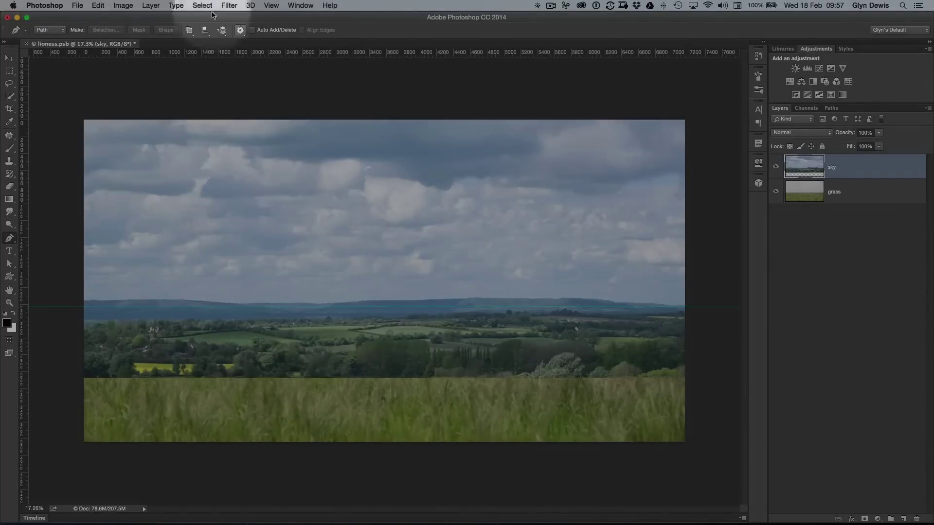
left_click(48, 31)
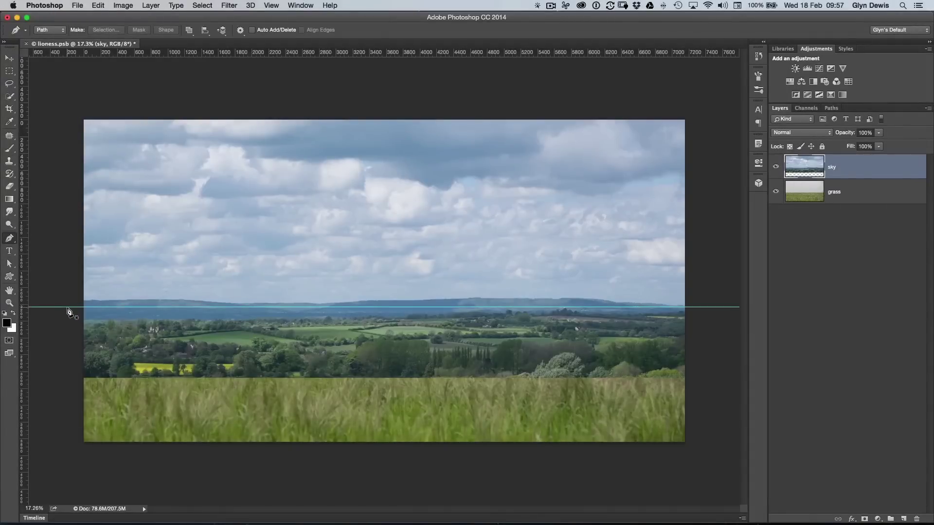
left_click(67, 308)
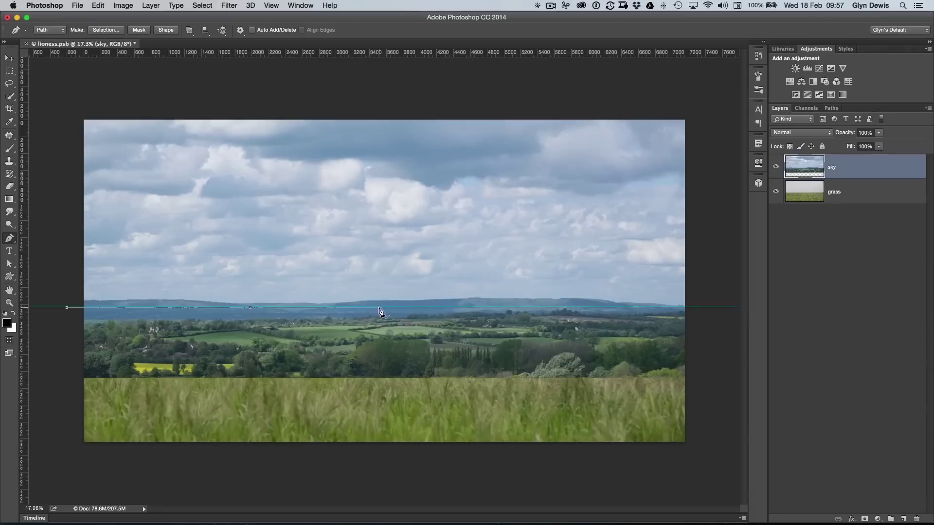
left_click(515, 308)
left_click(626, 308)
left_click(715, 308)
- Clear the guide and bend the path segments to follow the left and right hills
key("ctrl+semicolon")
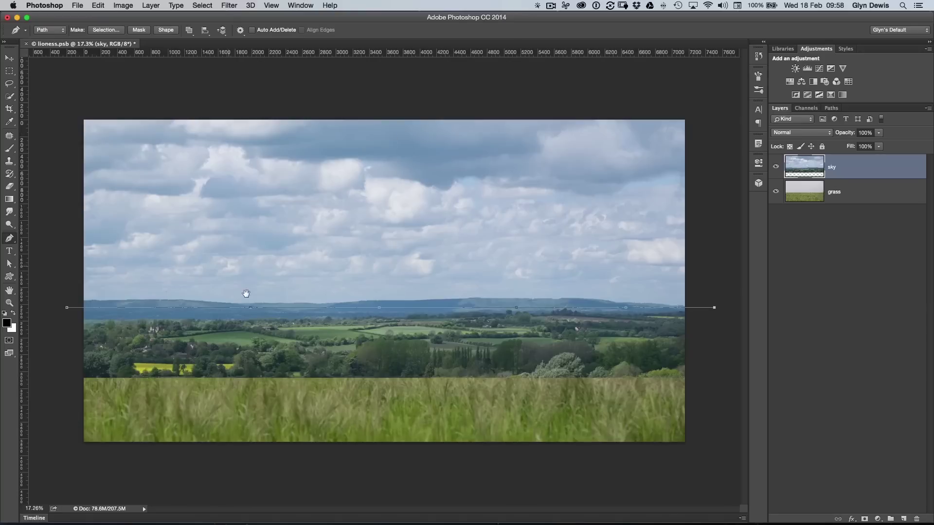
scroll(248, 316, "up", 2)
scroll(237, 332, "up", 1)
scroll(222, 318, "up", 1)
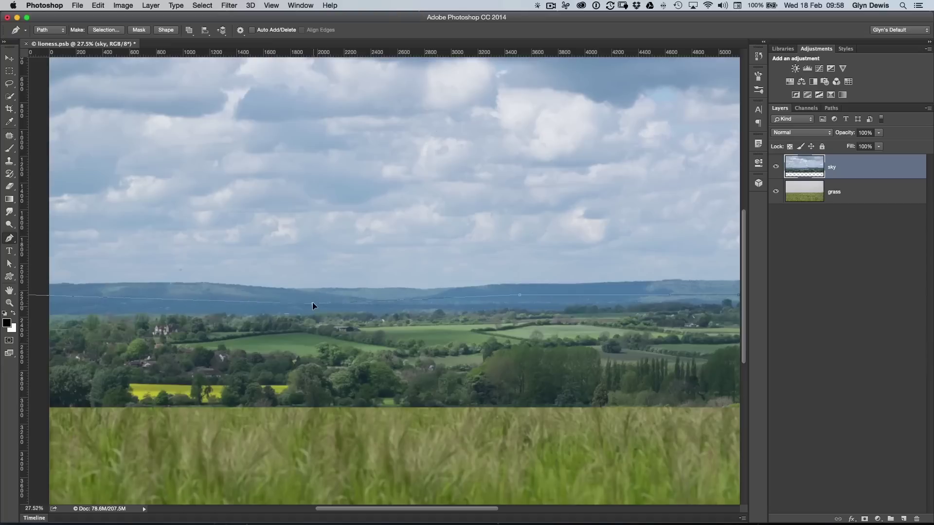
mouse_move(315, 296)
left_mouse_down()
mouse_move(310, 274)
mouse_move(309, 304)
mouse_move(307, 280)
mouse_move(304, 296)
left_mouse_up()
left_click_drag(609, 315, 409, 307)
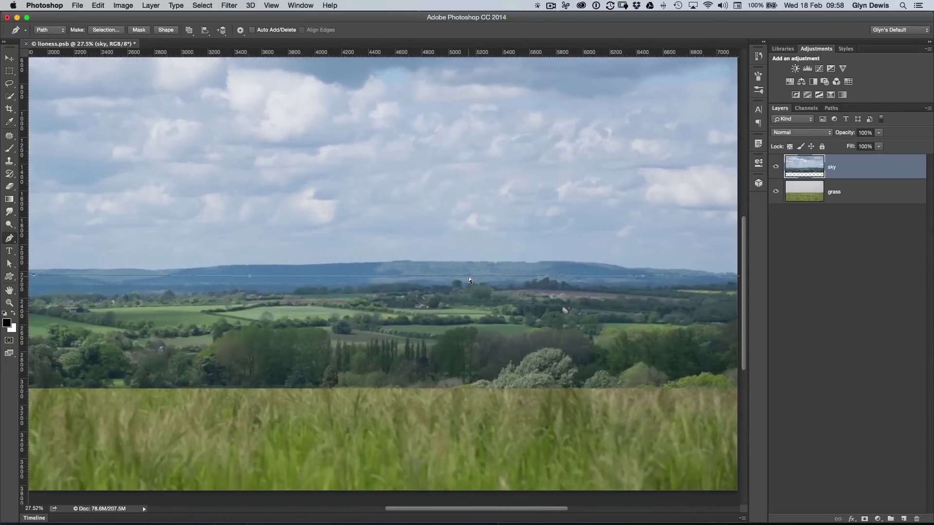
left_click_drag(469, 279, 470, 273)
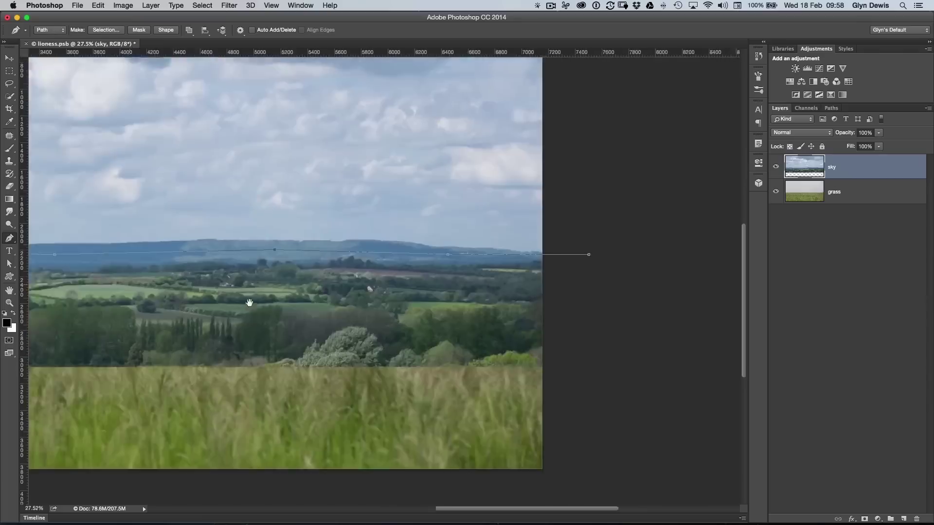
left_click_drag(249, 302, 295, 306)
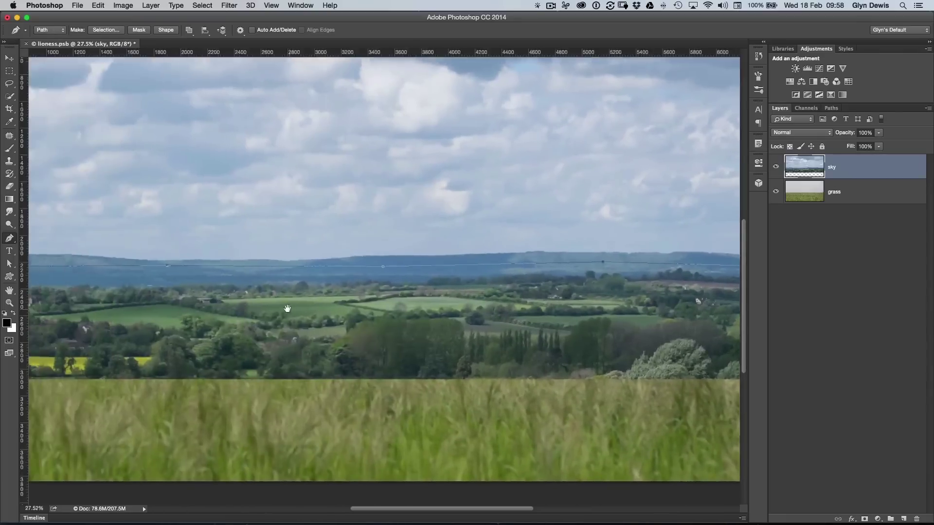
scroll(275, 319, "down", 3)
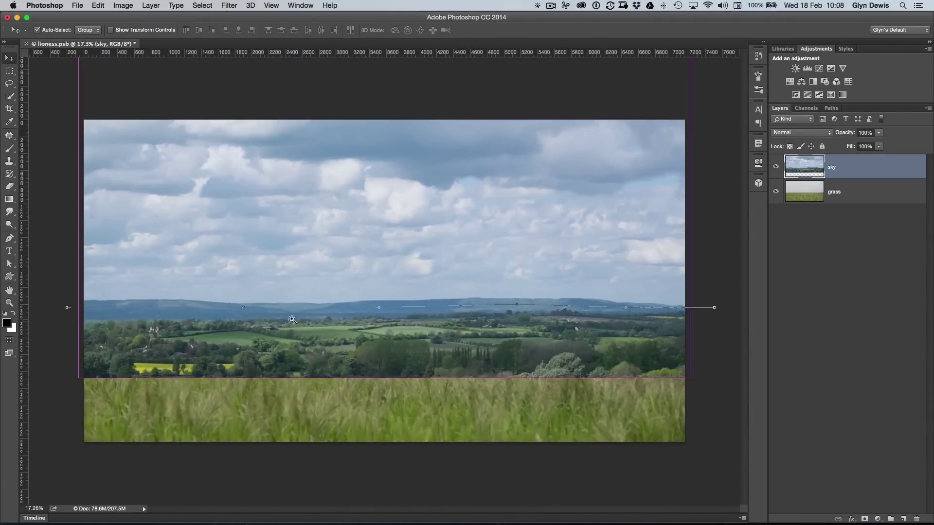
- Hide the sky layer, select the grass layer, and nudge it slightly upward
left_click(298, 337)
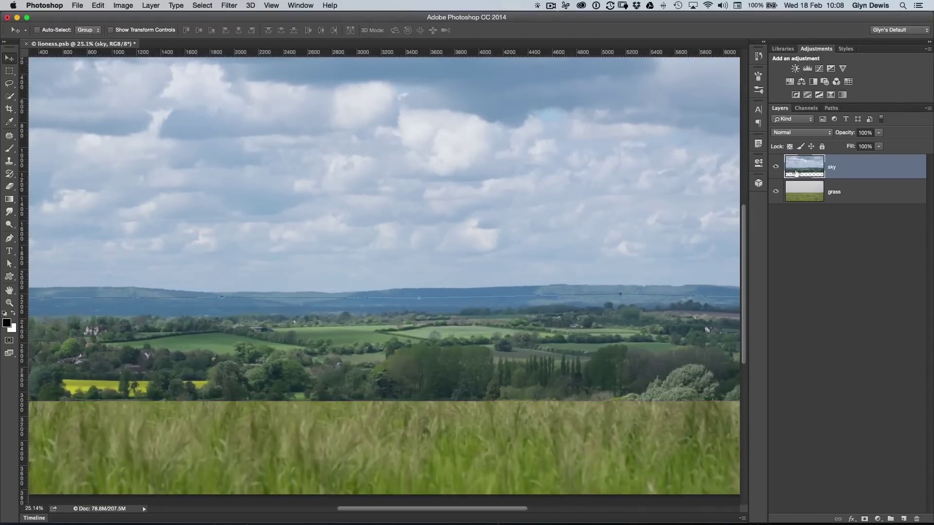
left_click(775, 168)
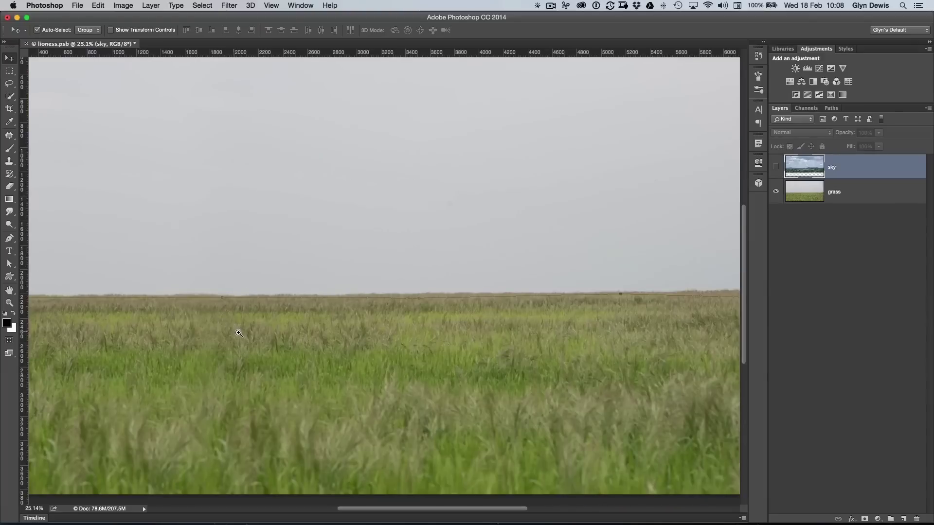
scroll(235, 333, "up", 2)
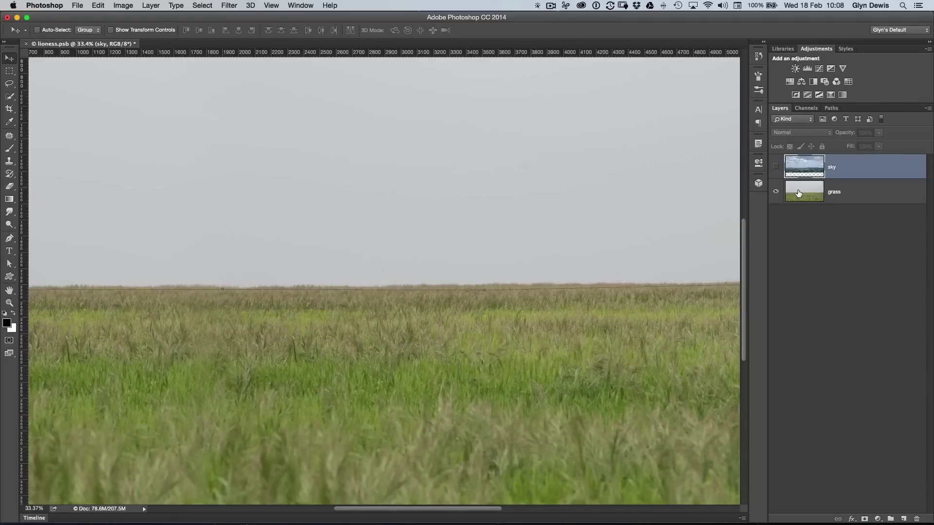
left_click(800, 198)
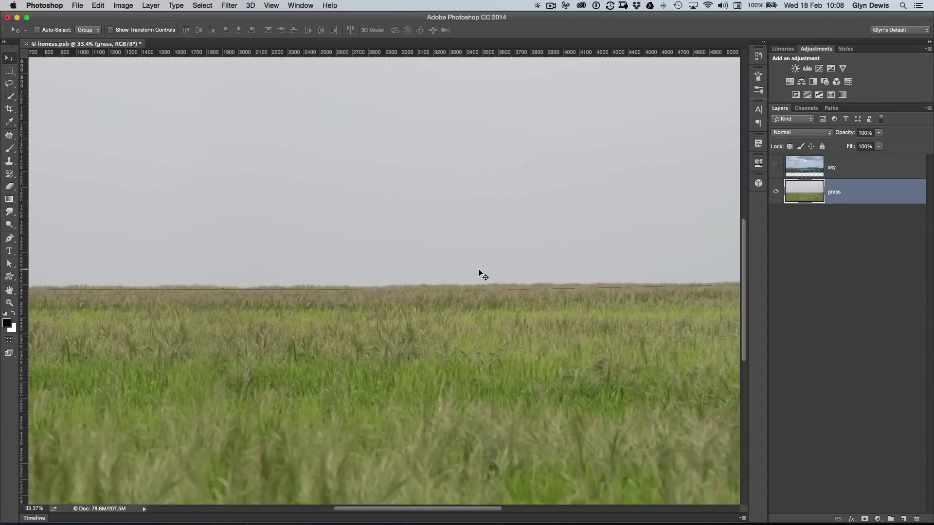
left_click_drag(479, 272, 473, 270)
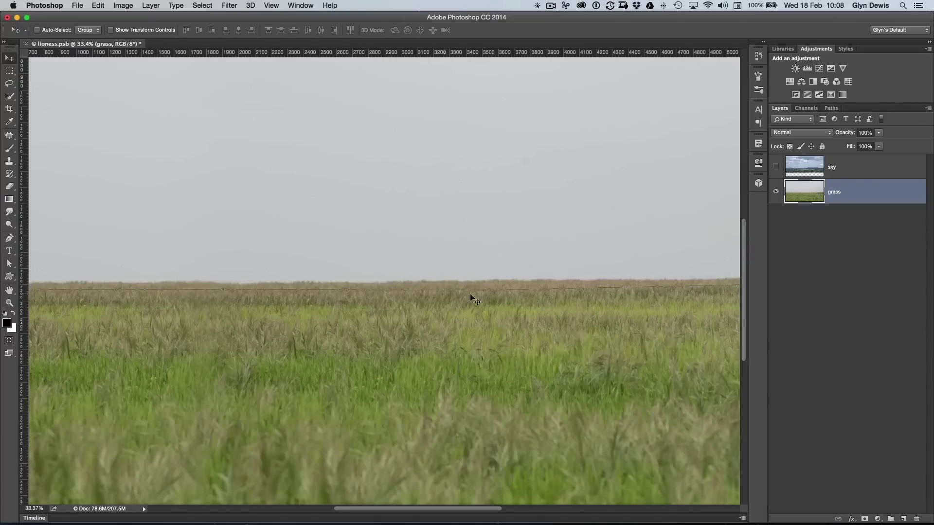
scroll(372, 307, "down", 5)
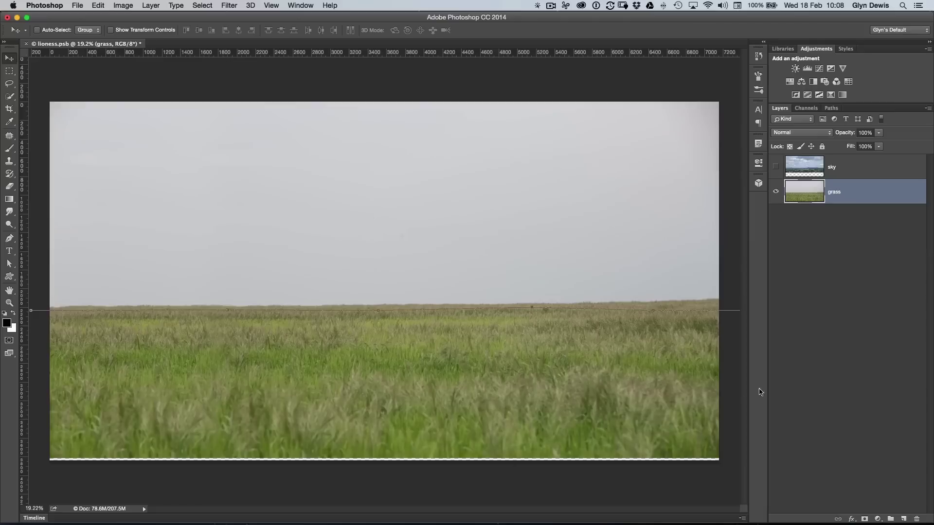
- Marquee the empty bottom strip, Content-Aware Fill it, and deselect
key("m")
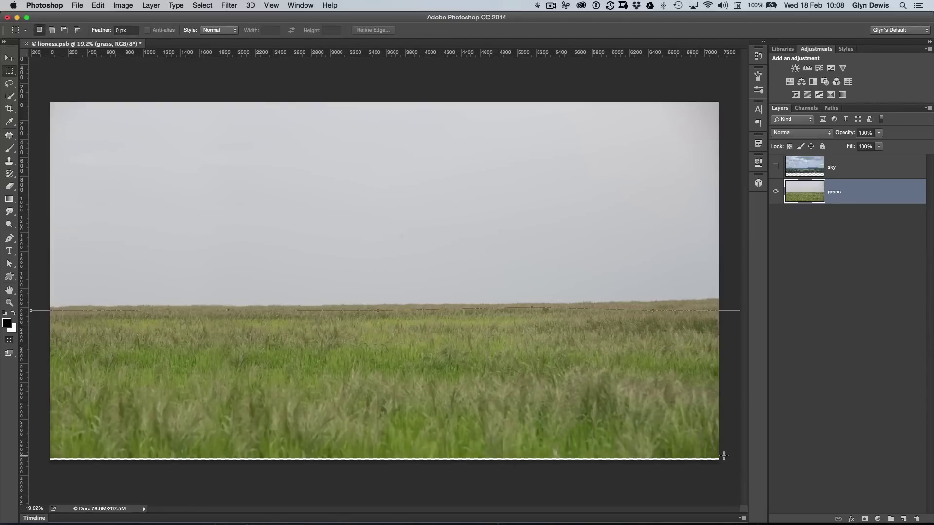
left_click_drag(720, 453, 39, 482)
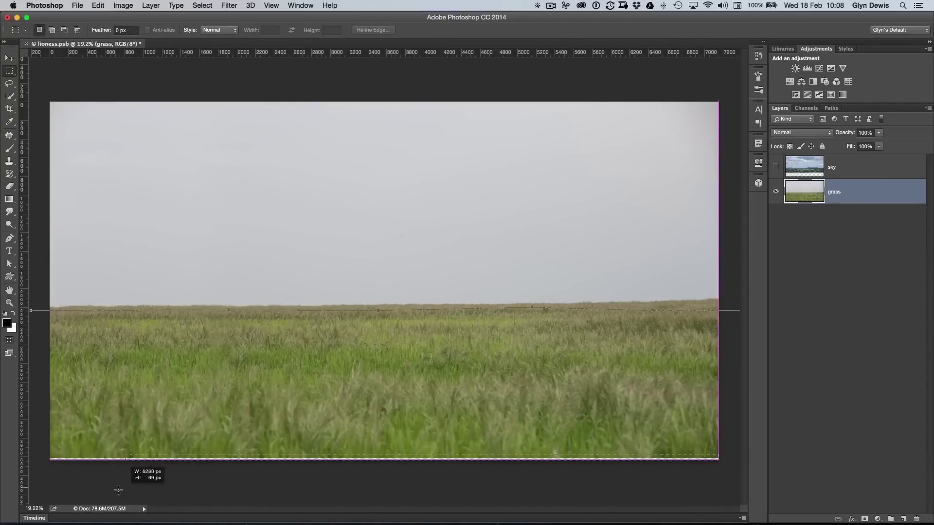
scroll(233, 486, "up", 5)
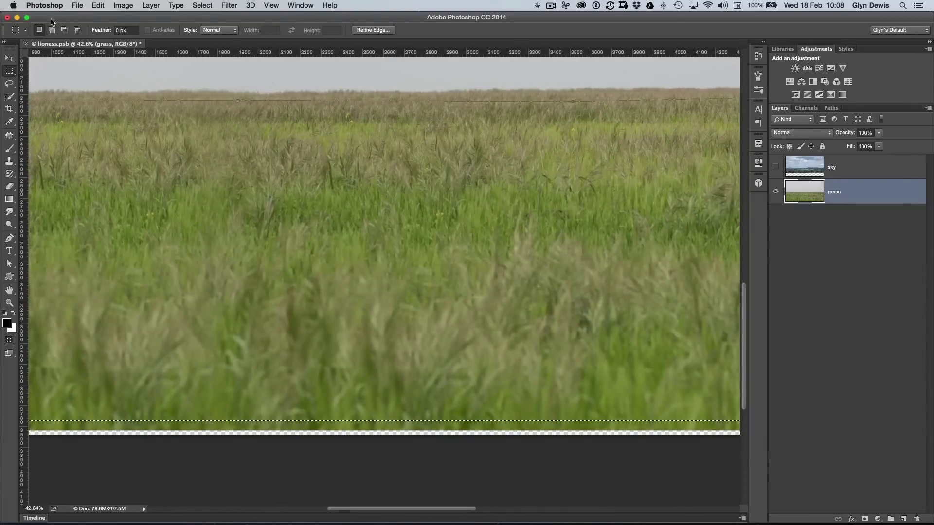
left_click(97, 6)
left_click(109, 152)
left_click(430, 93)
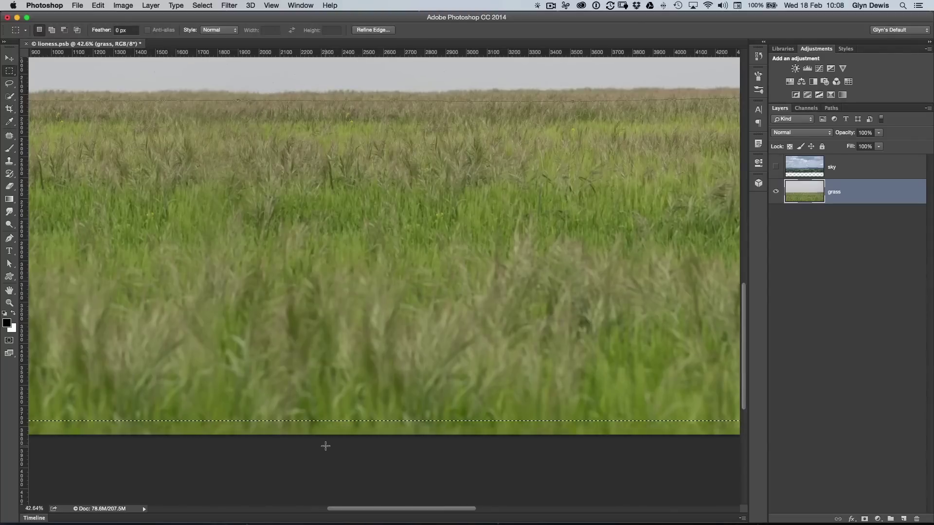
key("ctrl+d")
left_click(331, 348)
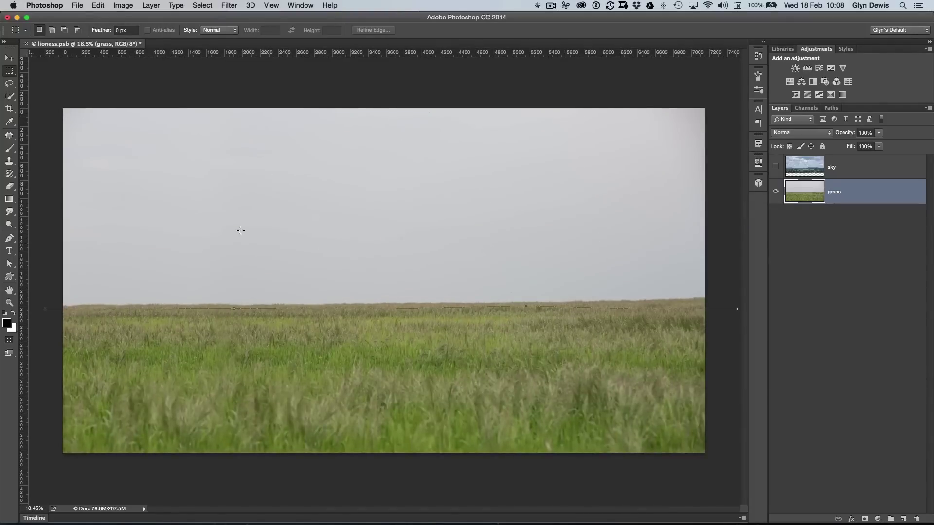
- Show the sky layer again and load the 134 px grass brush with its settings displayed
left_click(776, 169)
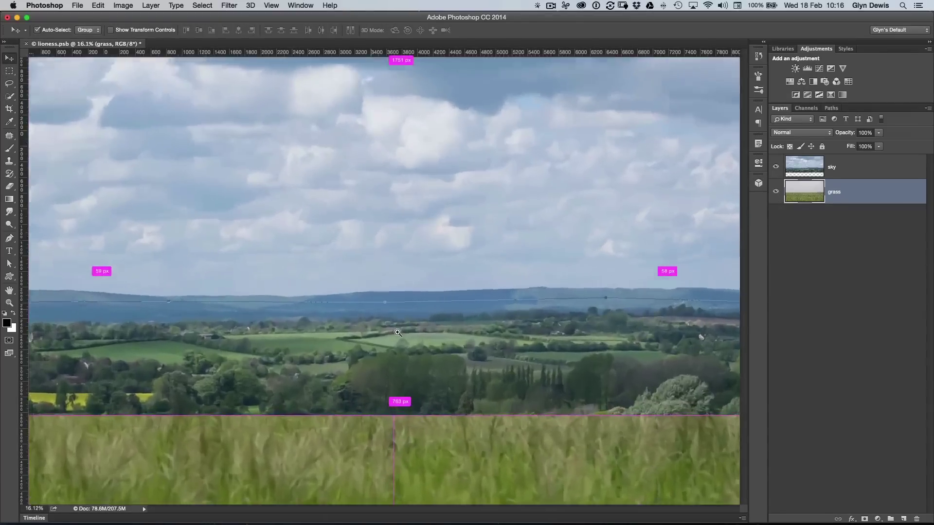
left_click(397, 333)
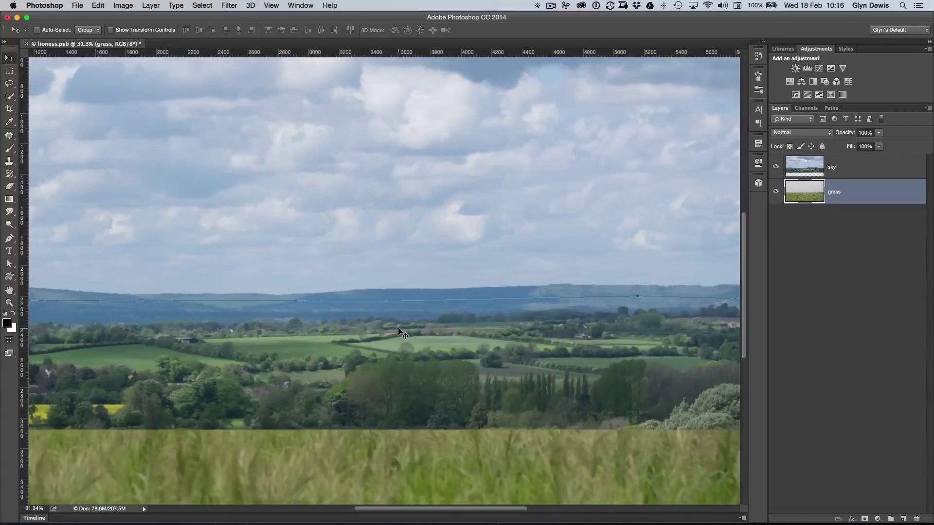
key("b")
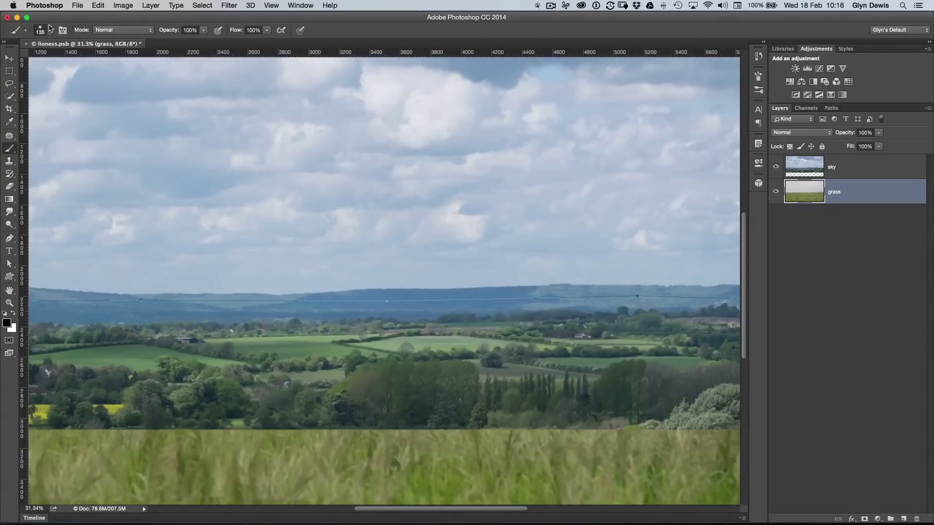
left_click(49, 27)
left_click(185, 186)
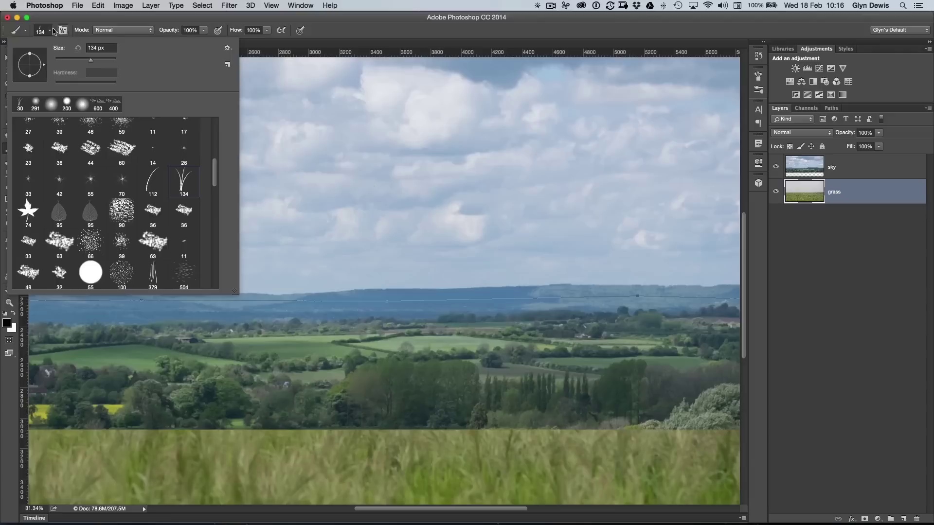
left_click(63, 30)
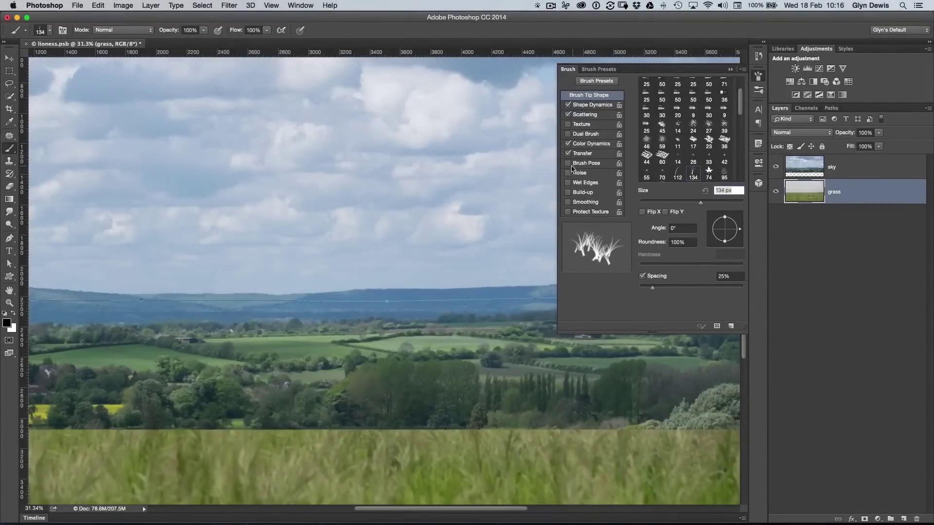
- Turn off Transfer and Color Dynamics, and set size jitter 3% and angle jitter 4%
left_click(568, 153)
left_click(567, 144)
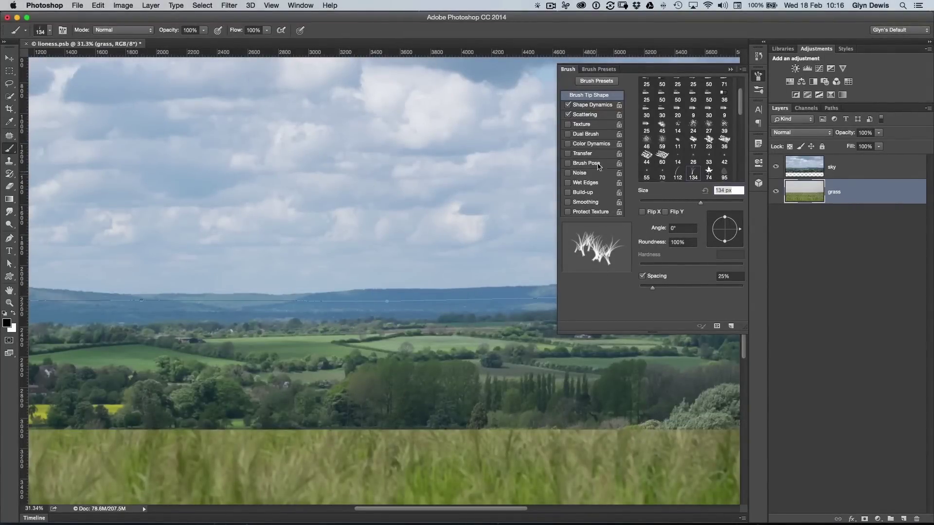
left_click(591, 106)
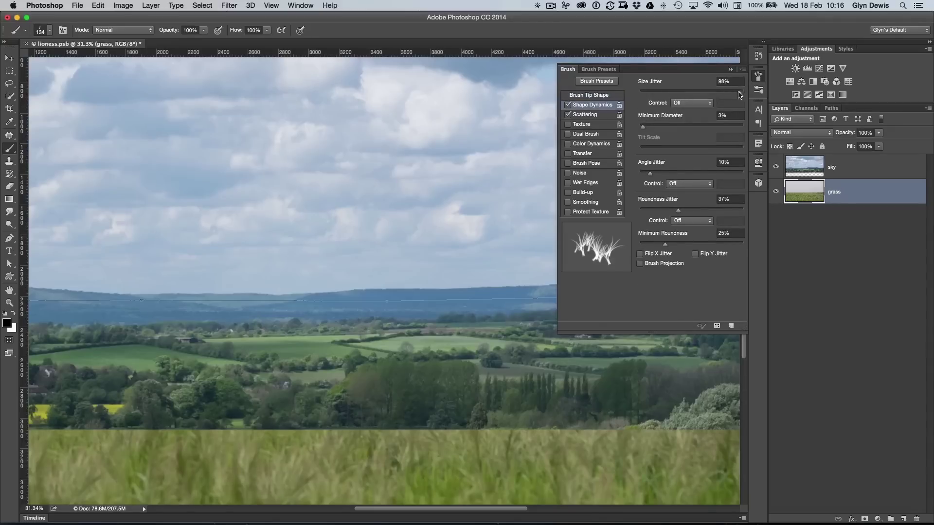
left_click_drag(716, 95, 643, 92)
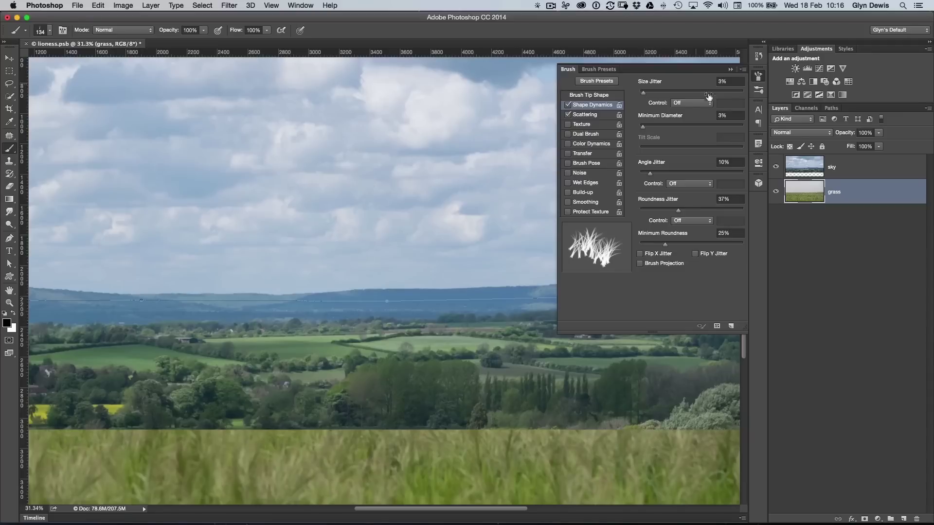
left_click_drag(648, 176, 643, 176)
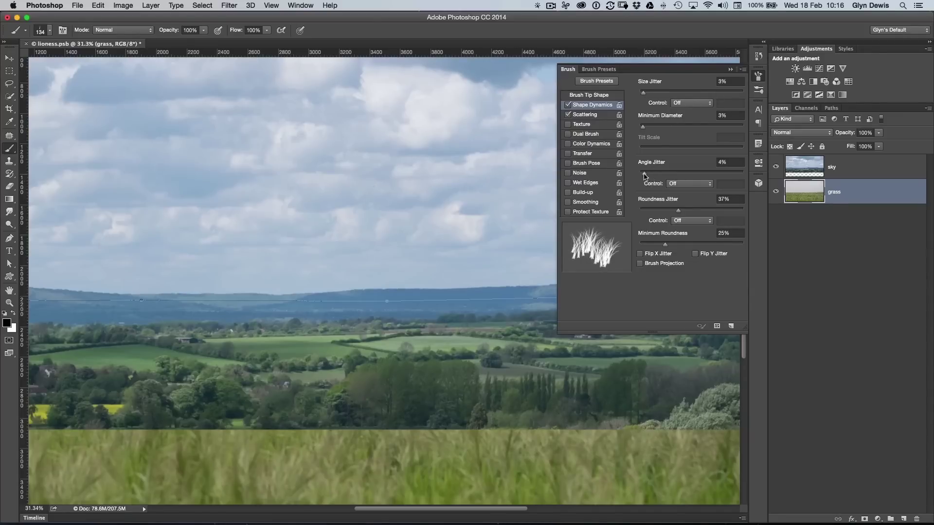
left_click(590, 115)
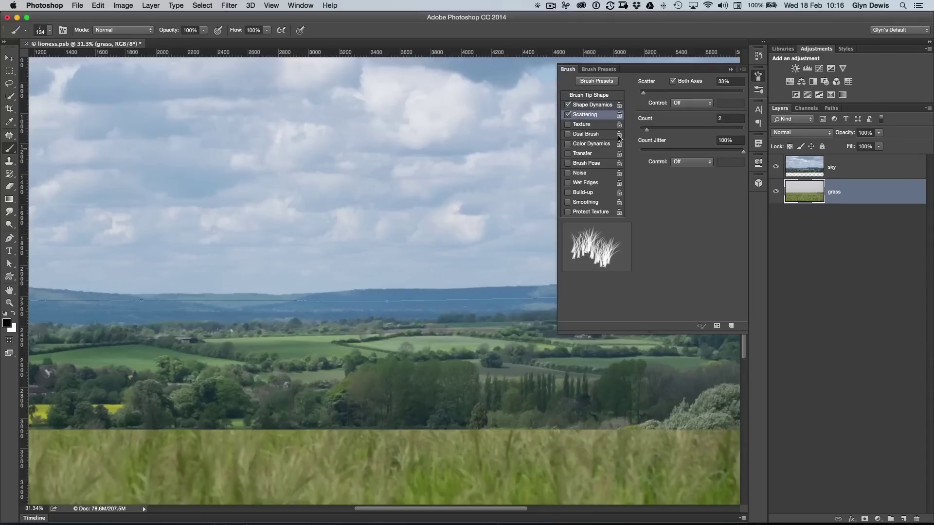
- Reduce the brush tip spacing to 1% and close the brush settings
left_click(585, 96)
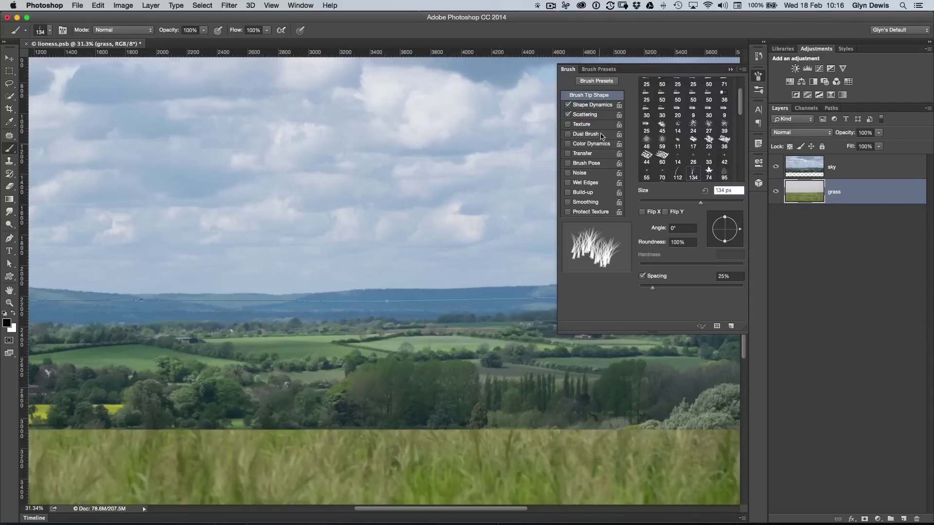
left_click_drag(693, 290, 640, 289)
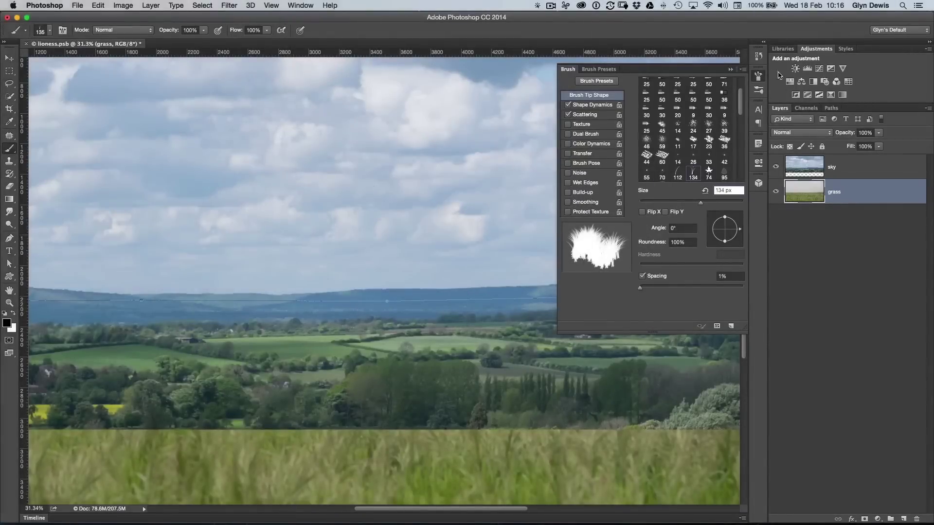
left_click(758, 76)
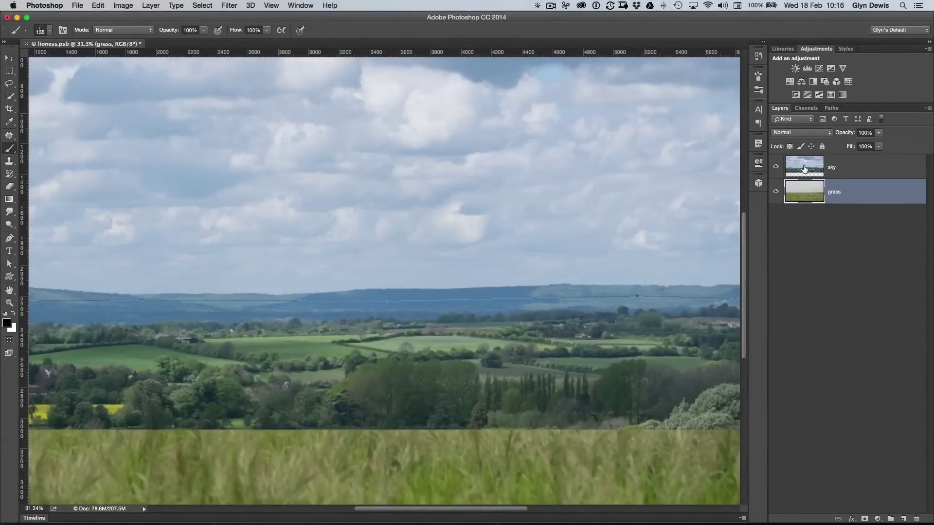
- Add a white layer mask to the sky layer and shrink the brush to 70 px
left_click(802, 169)
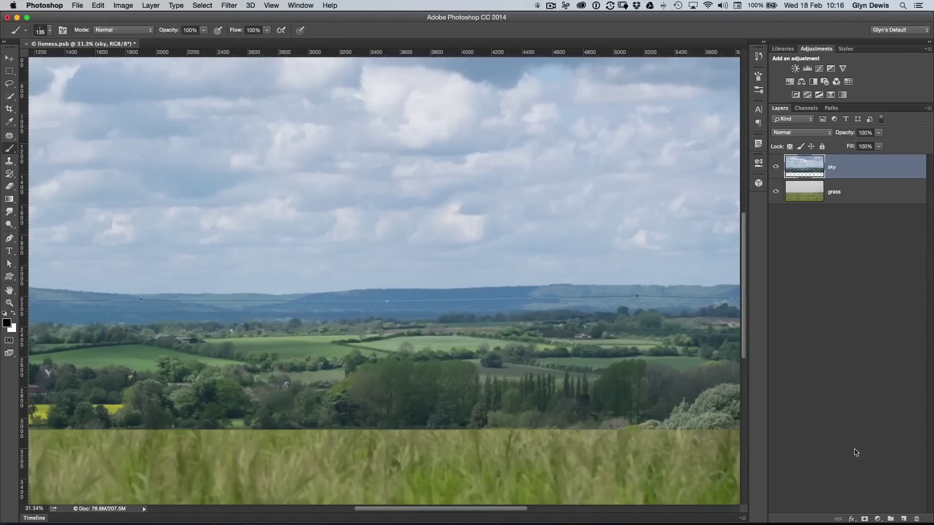
left_click(864, 518)
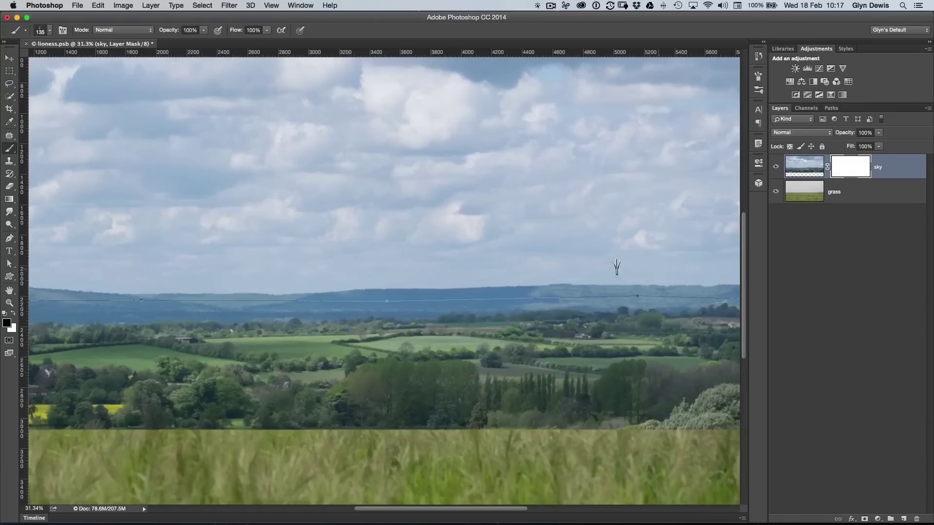
scroll(285, 306, "up", 3)
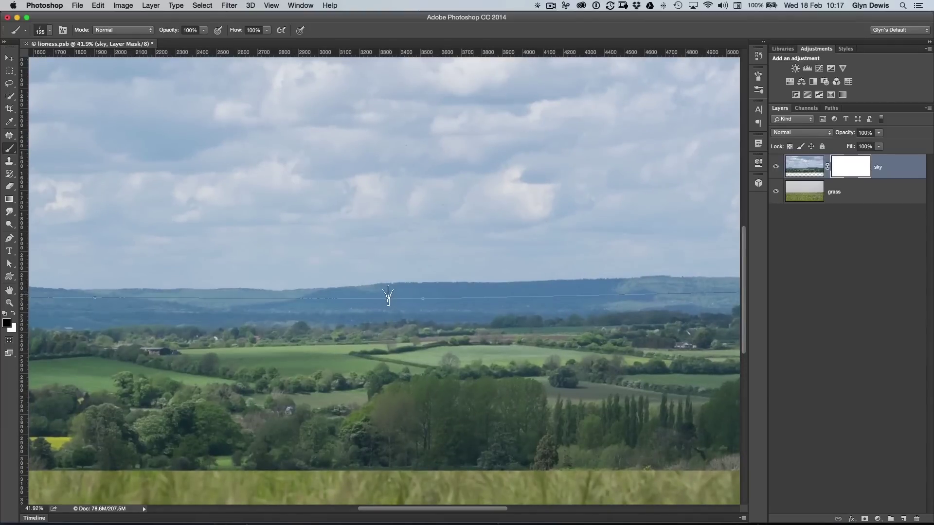
key("bracketleft")
- Stroke the horizon work path with the grass brush on the sky mask, then deselect the path
left_click(831, 111)
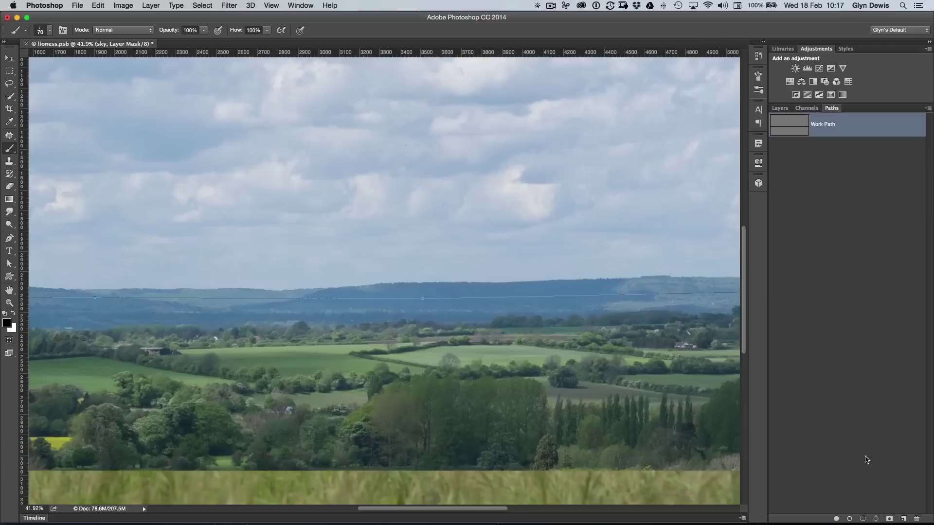
left_click(849, 518)
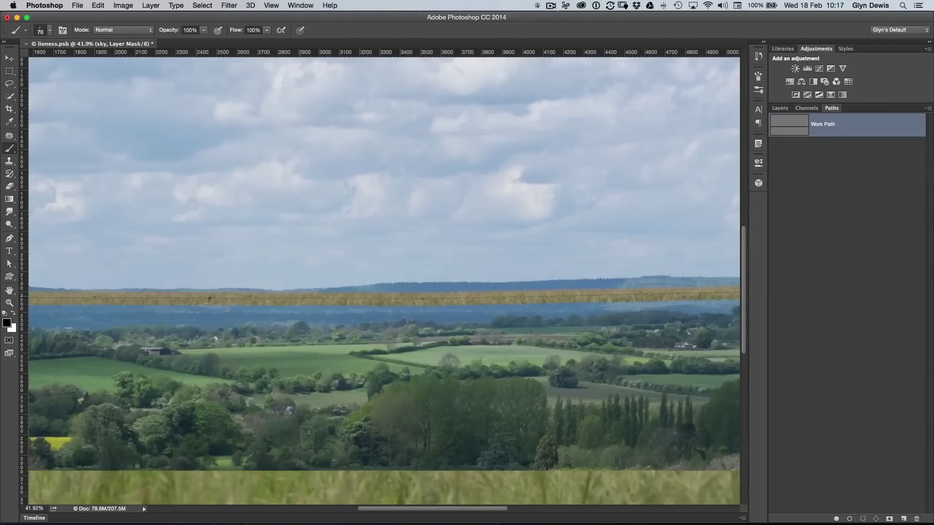
left_click(392, 309)
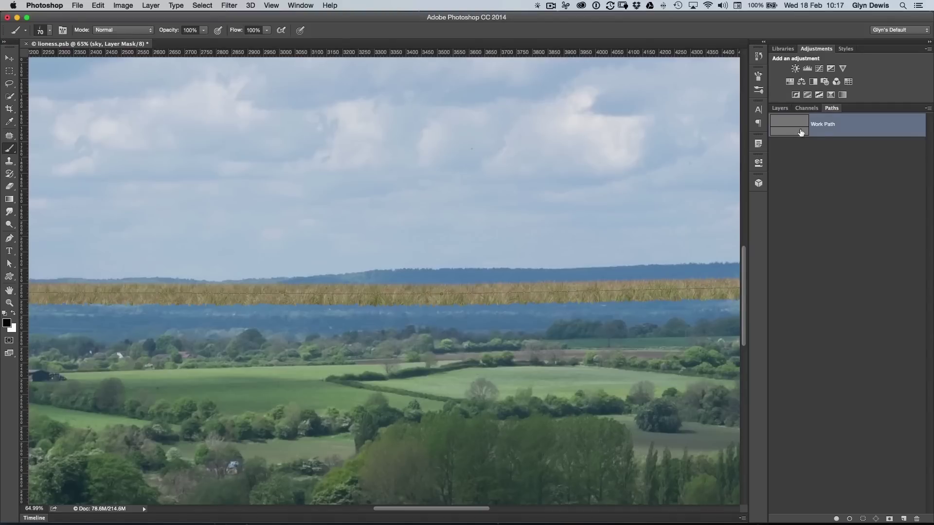
left_click(810, 170)
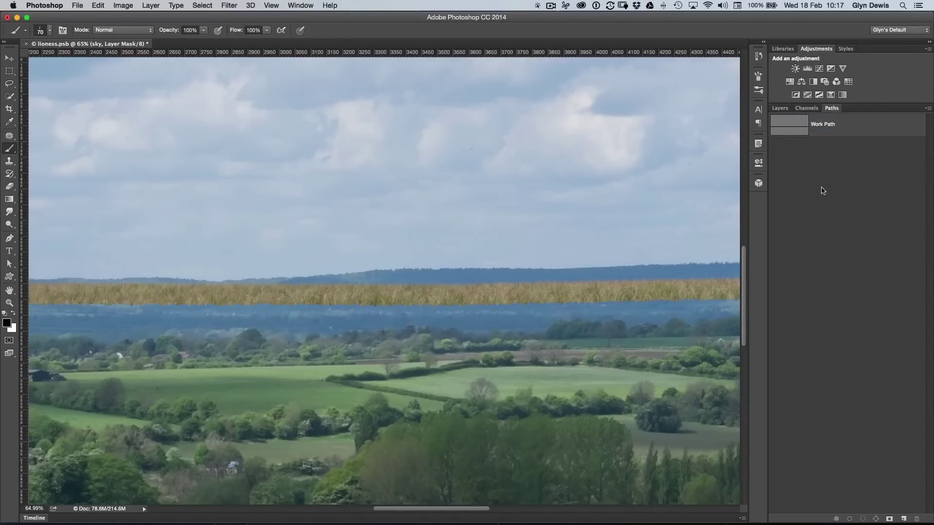
- Inspect the sky mask's jagged black grass line alone, then view the whole composite again
left_click(779, 108)
scroll(380, 213, "down", 5)
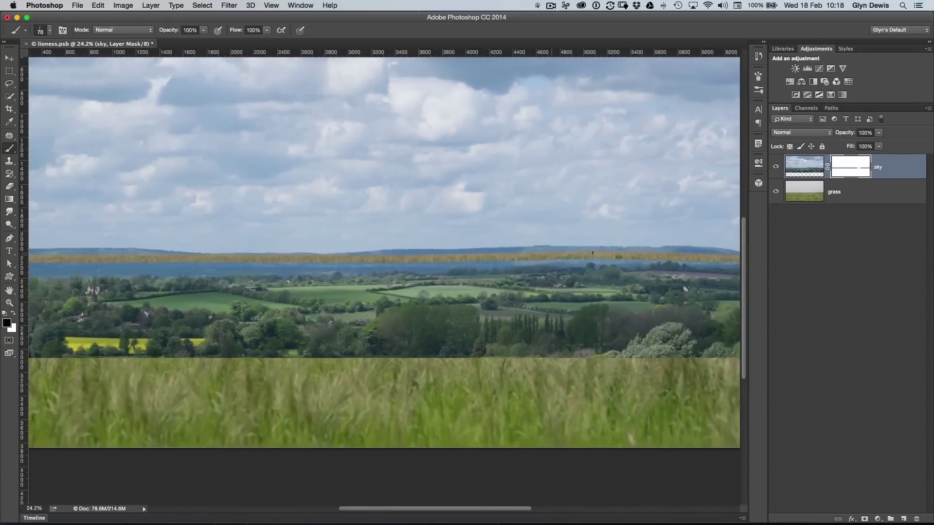
left_click(849, 169, "alt")
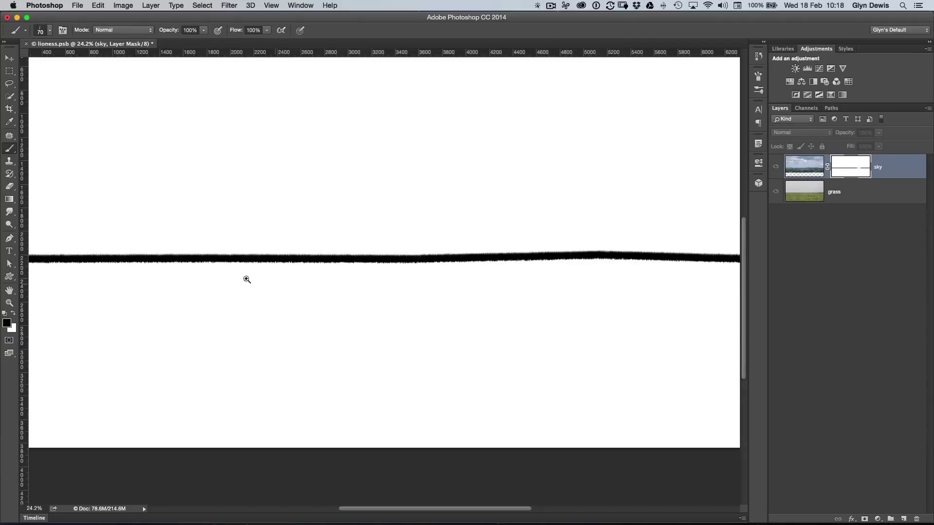
scroll(247, 279, "up", 5)
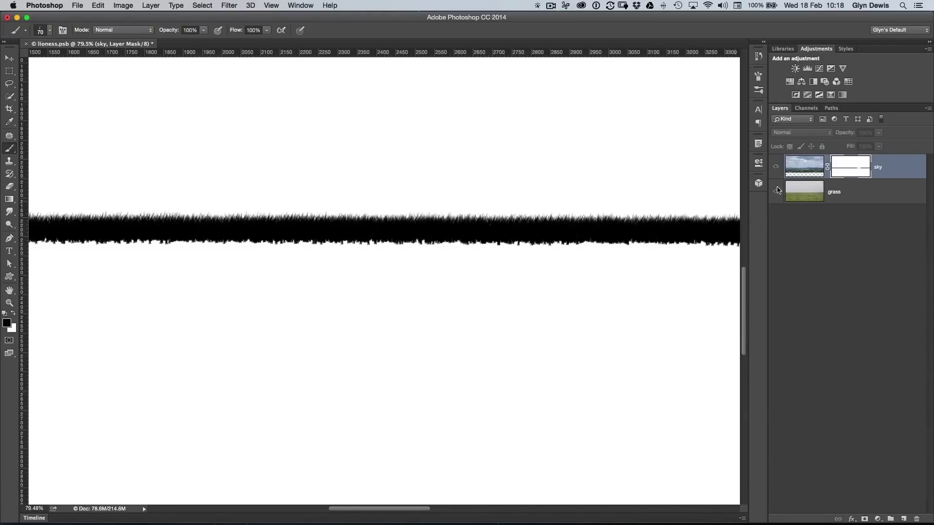
left_click(849, 166, "alt")
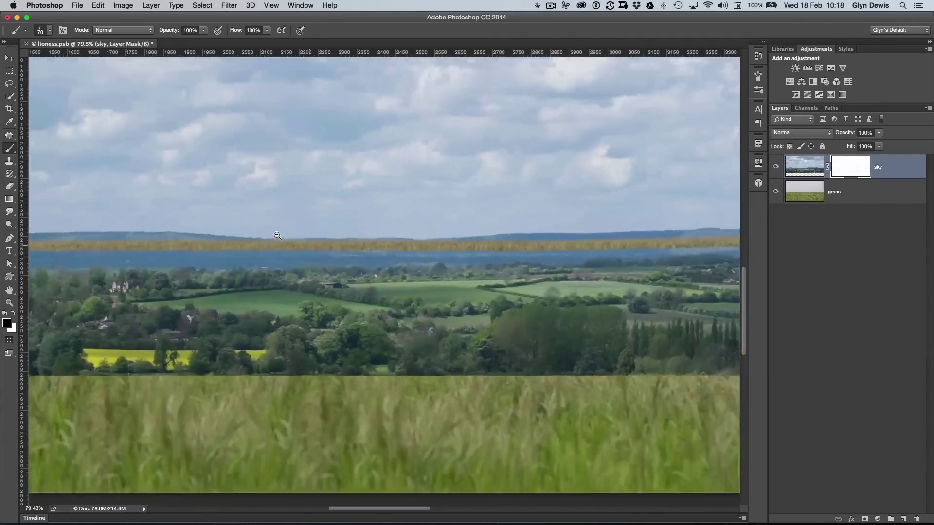
left_click(277, 235, "alt")
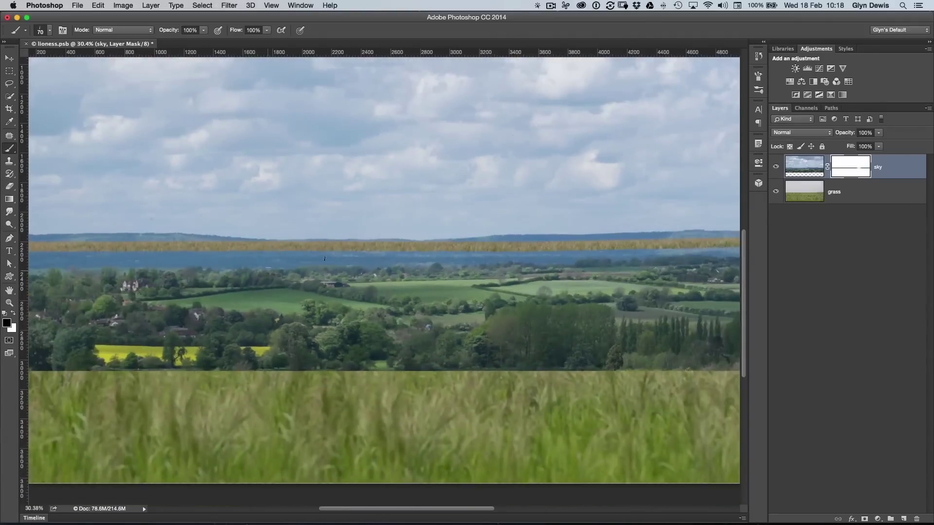
left_click(354, 254, "alt")
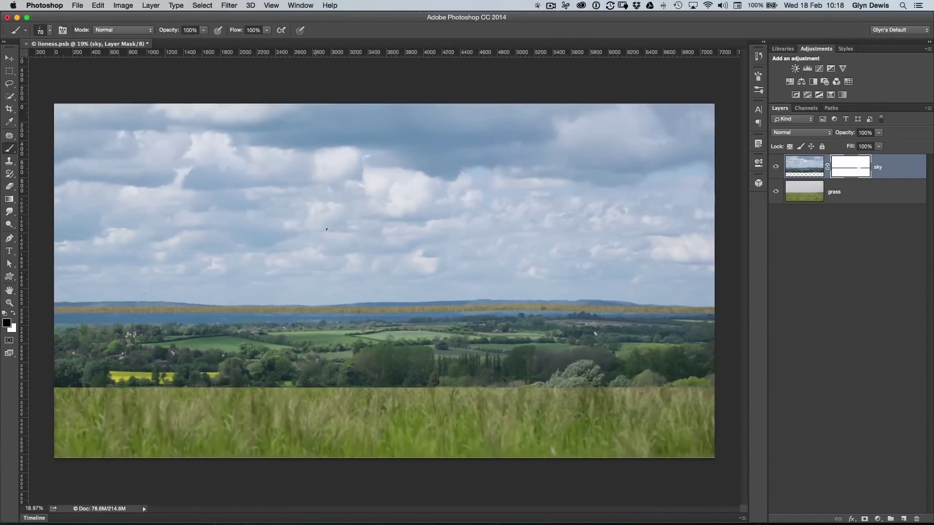
- Fill a rectangular selection from the horizon to the bottom edge with black on the sky mask
key("m")
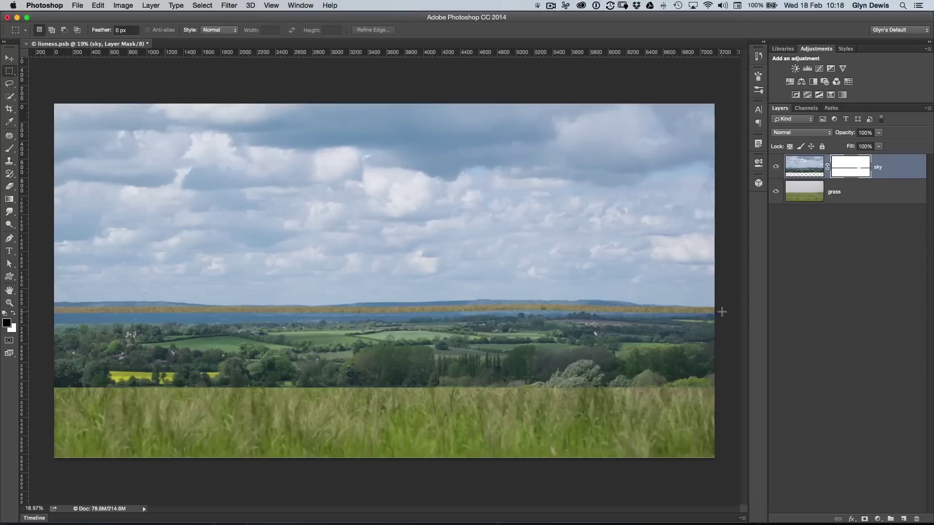
left_click_drag(719, 309, 63, 424)
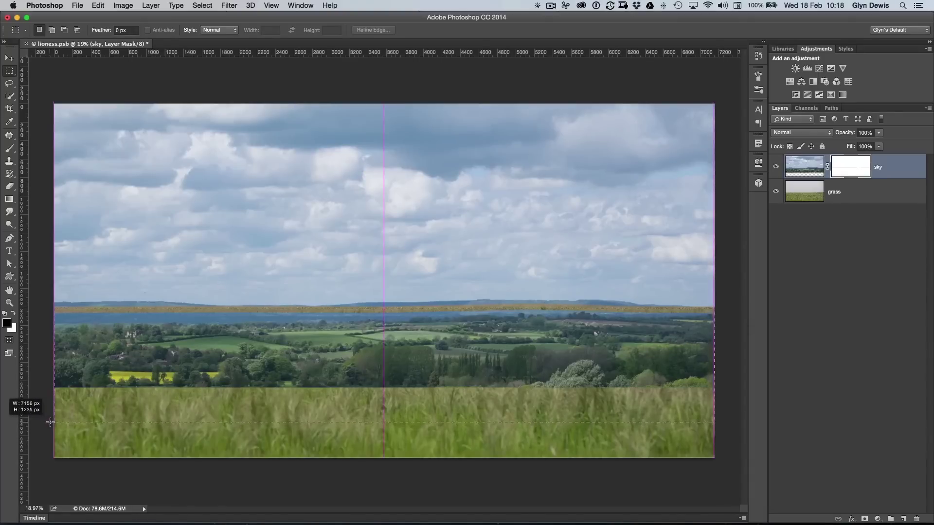
left_click_drag(63, 424, 46, 422)
scroll(303, 337, "up", 3)
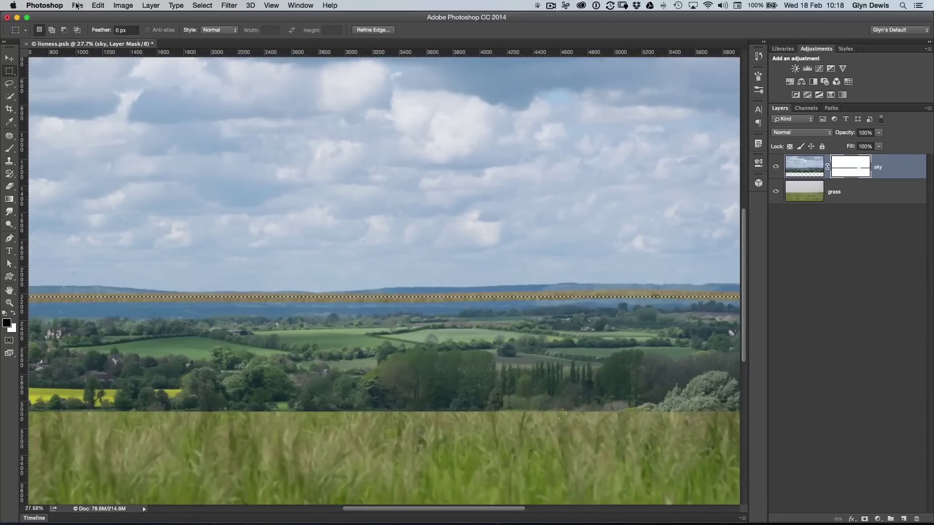
left_click(98, 5)
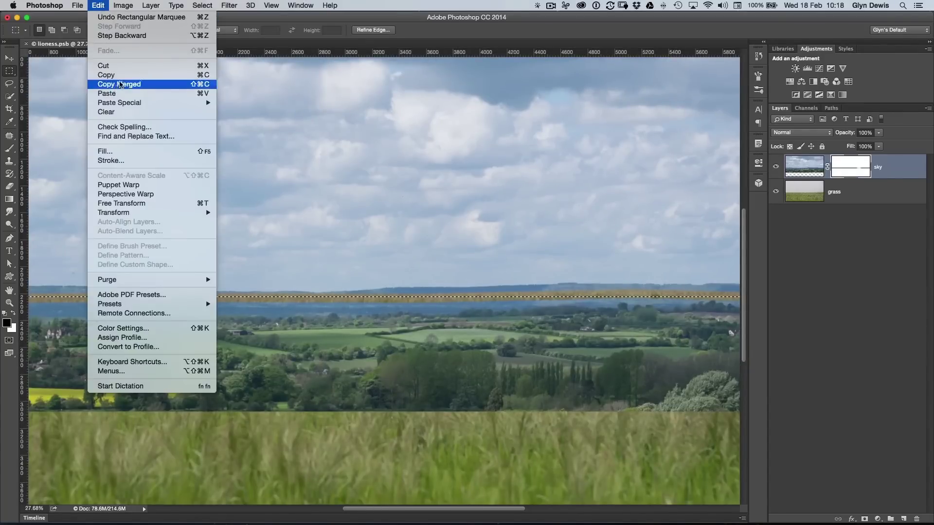
left_click(111, 152)
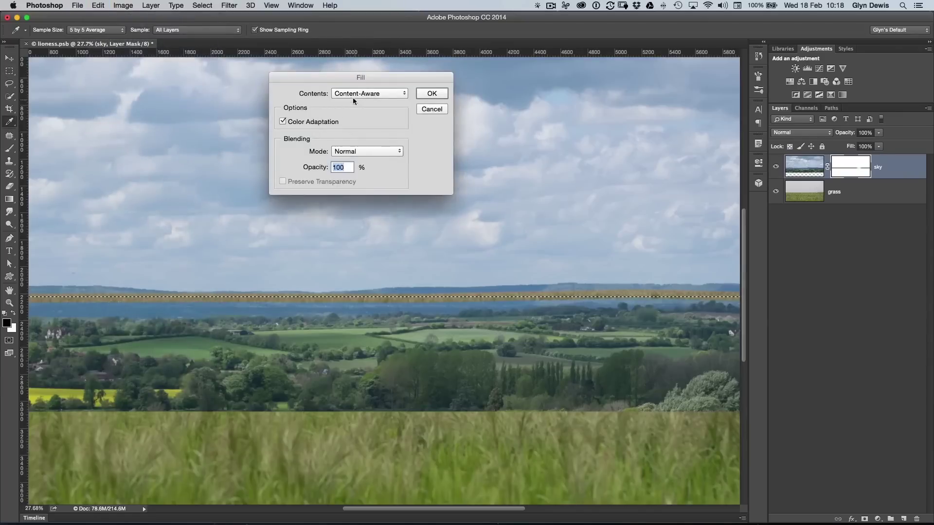
left_click(353, 101)
left_click(353, 127)
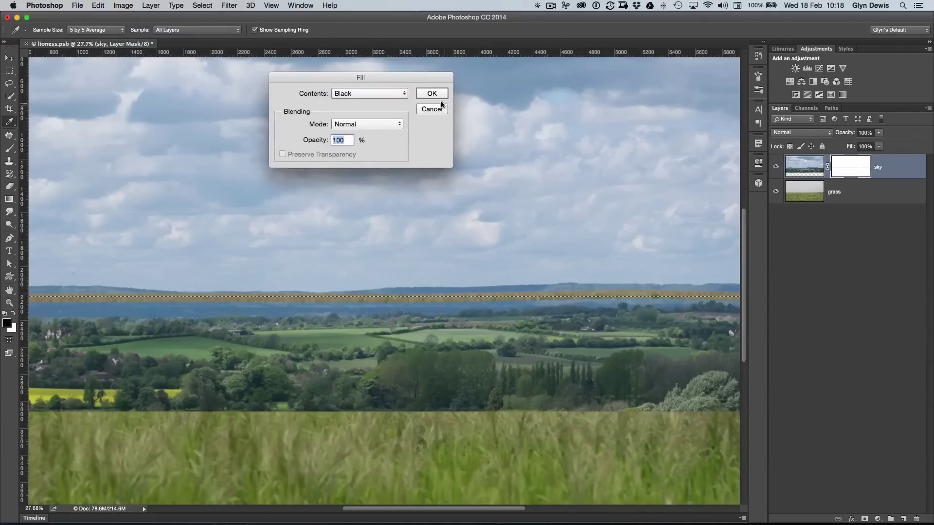
left_click(432, 93)
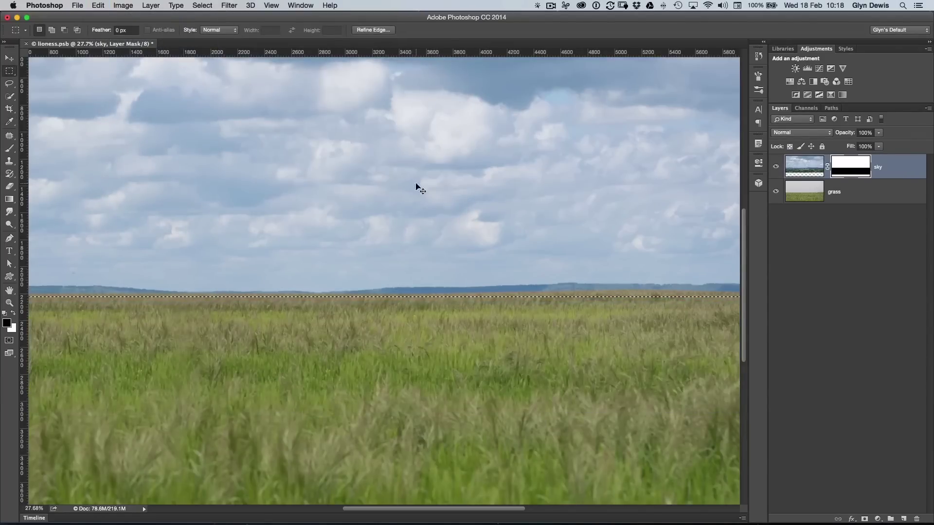
key("super+d")
- Zoom in on the grassy horizon and toggle the sky layer to compare the result
left_click(289, 294, "alt")
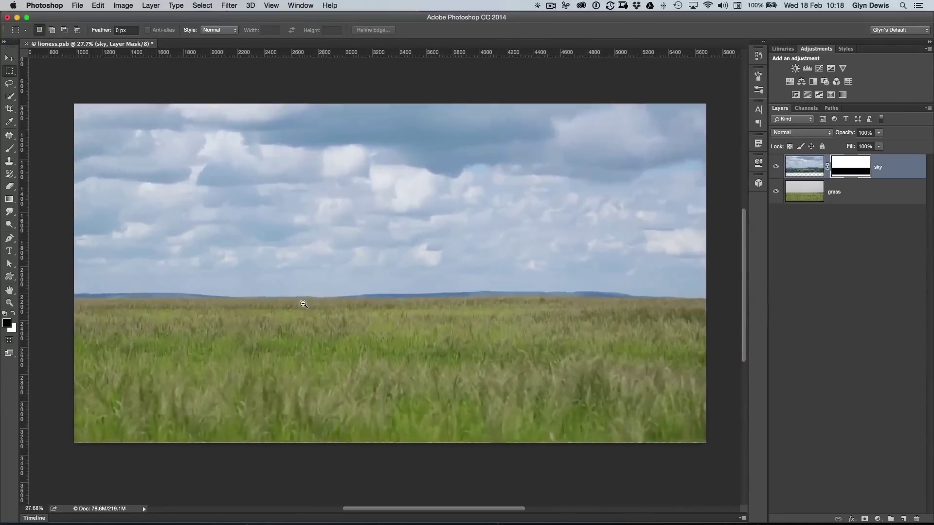
left_click(364, 344)
mouse_move(363, 344)
left_mouse_down()
mouse_move(358, 294)
mouse_move(444, 278)
mouse_move(391, 278)
left_mouse_up()
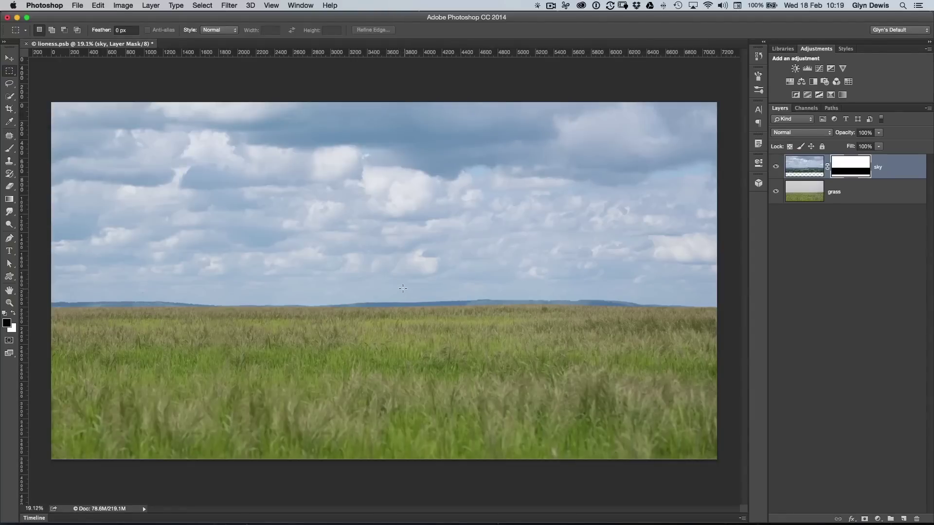
left_click(776, 167)
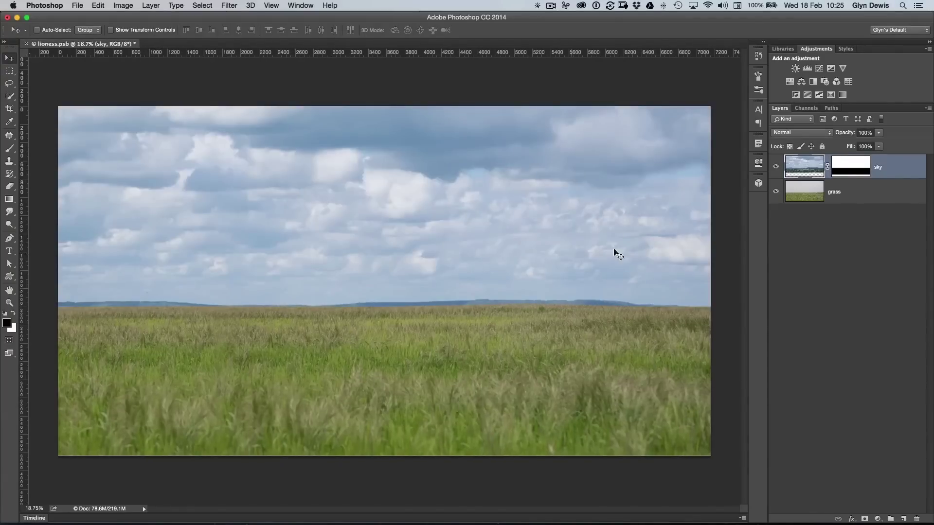
left_click(850, 168)
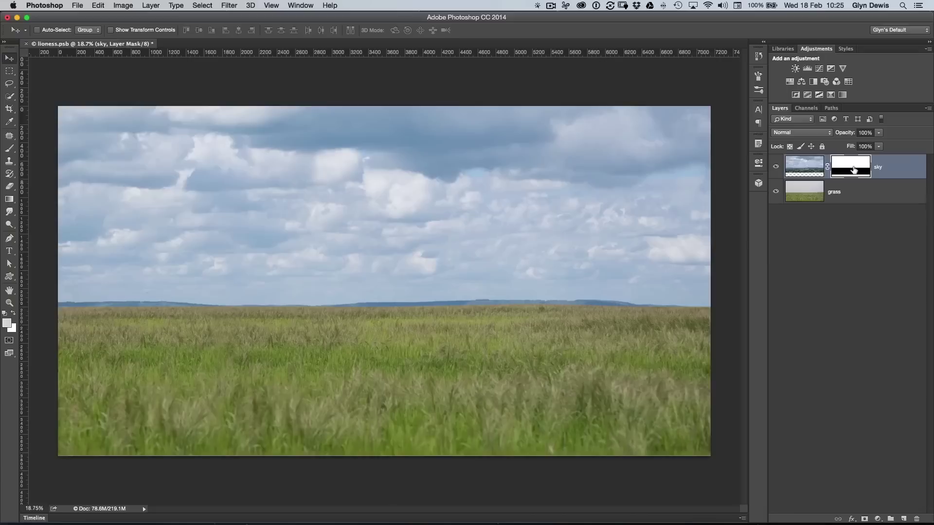
left_click_drag(853, 165, 916, 519)
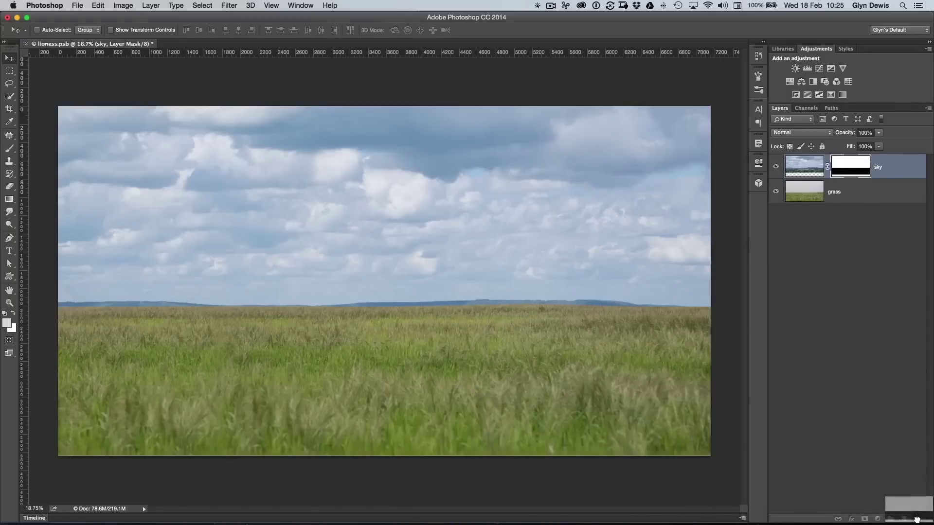
left_click(433, 185)
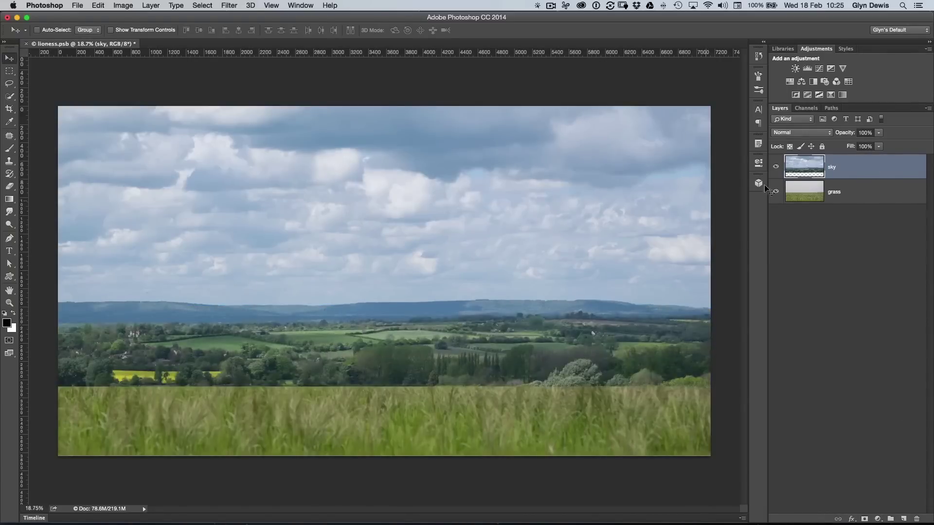
left_click(830, 108)
mouse_move(799, 128)
left_mouse_down()
mouse_move(902, 441)
mouse_move(915, 519)
left_mouse_up()
left_click(780, 108)
left_click(775, 167)
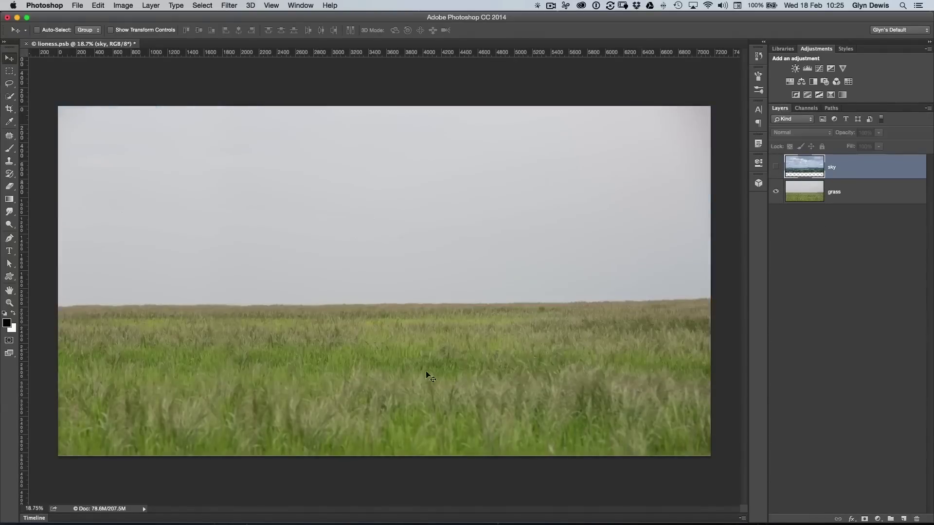
left_click(776, 168)
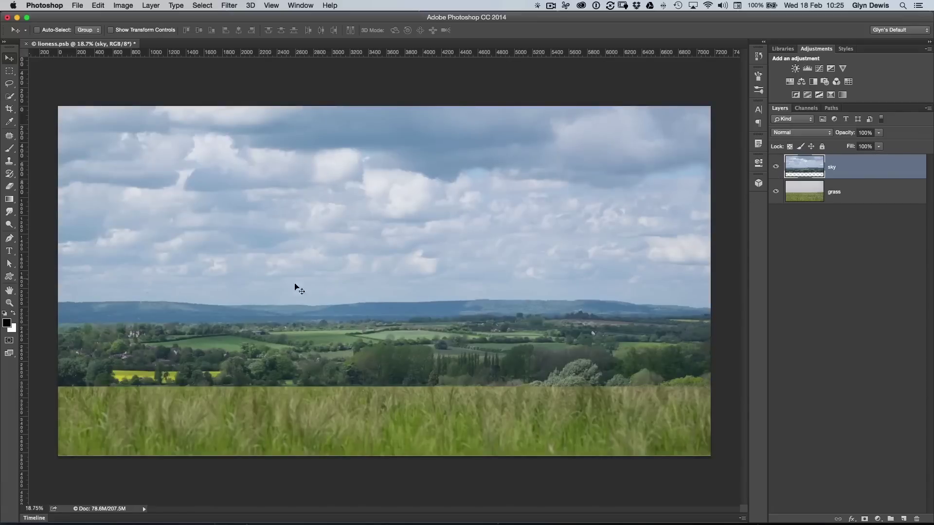
left_click(776, 168)
left_click_drag(416, 304, 605, 277)
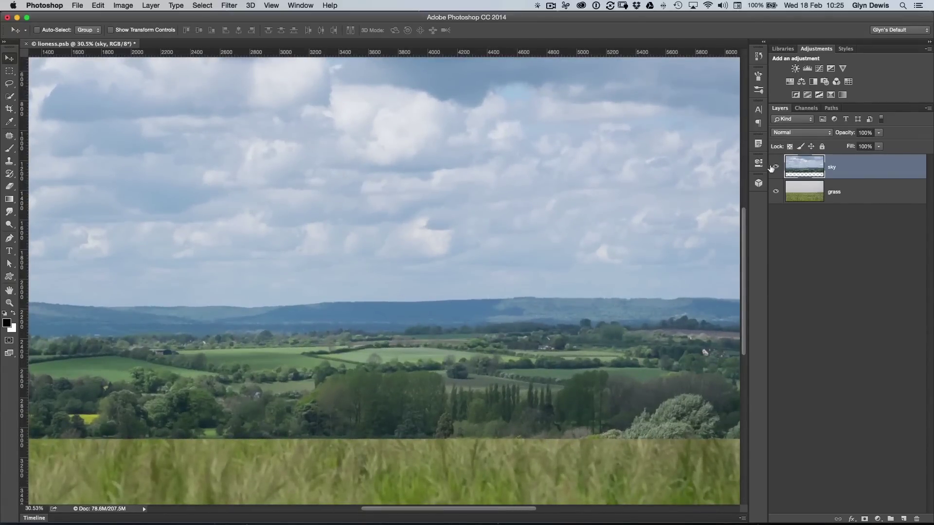
left_click(775, 168)
left_click_drag(849, 133, 823, 136)
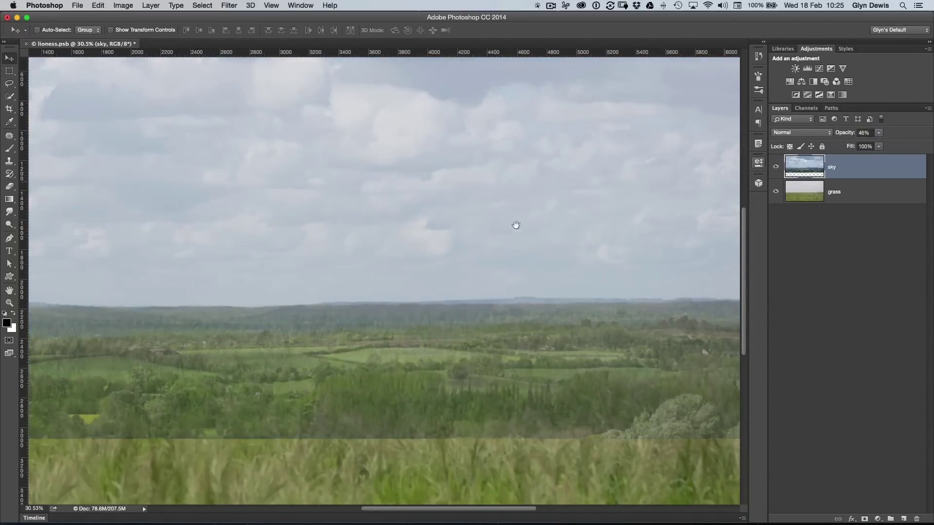
scroll(516, 225, "down", 5)
scroll(404, 289, "left", 10)
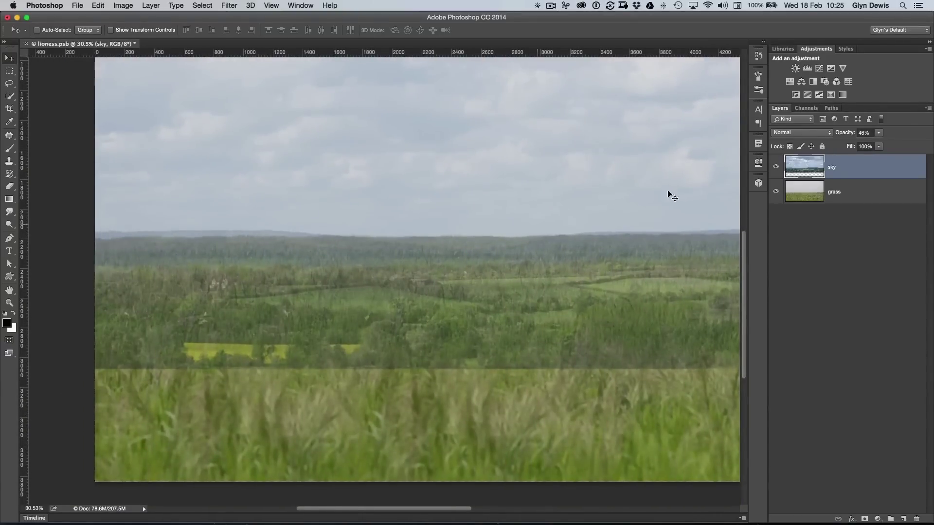
left_click_drag(840, 143, 919, 142)
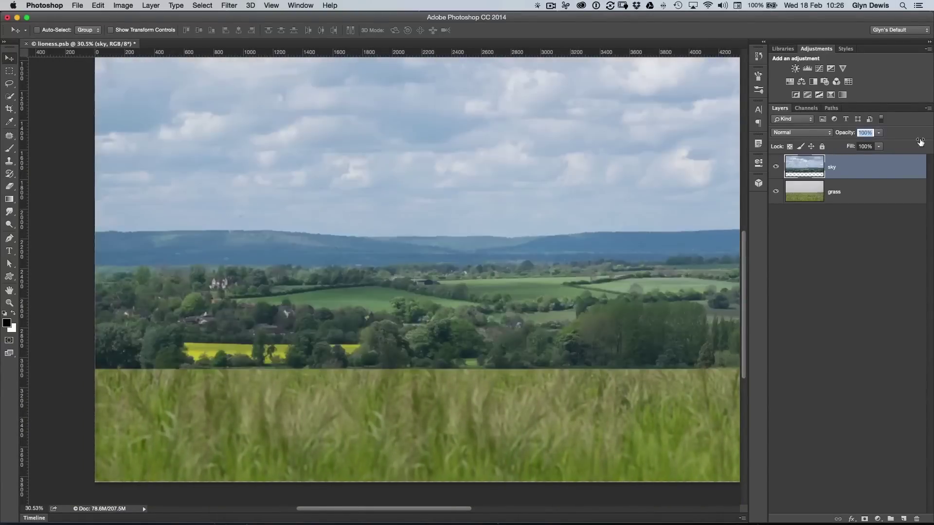
left_click(371, 223, "alt")
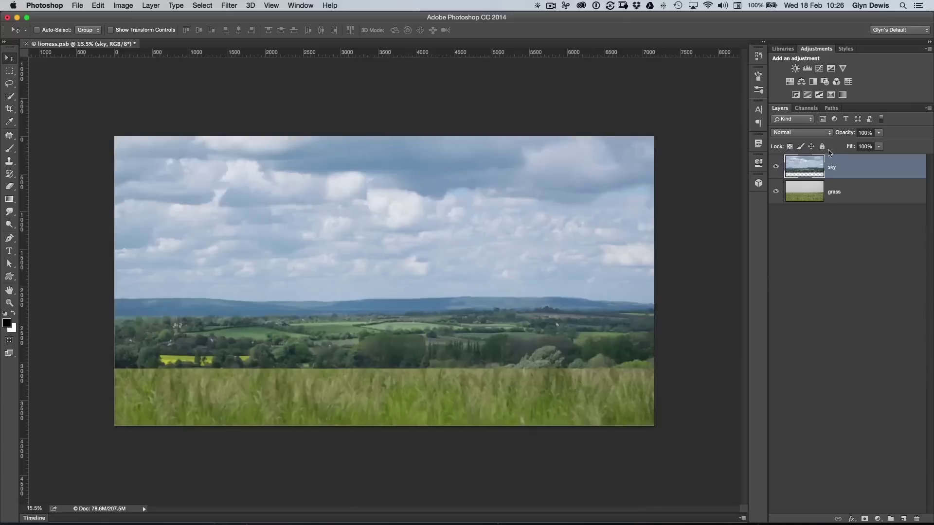
- Hide the sky layer and bring up the grass layer's colour channels
left_click(776, 167)
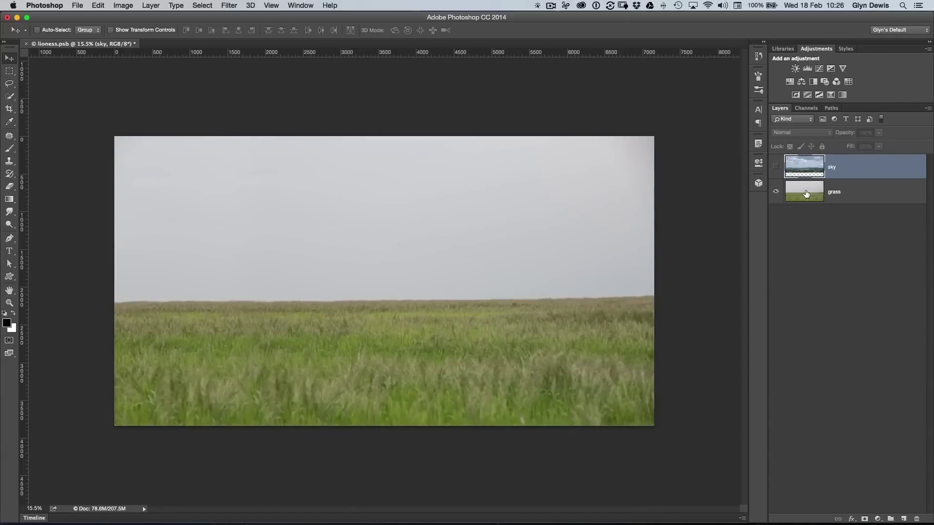
left_click(806, 195)
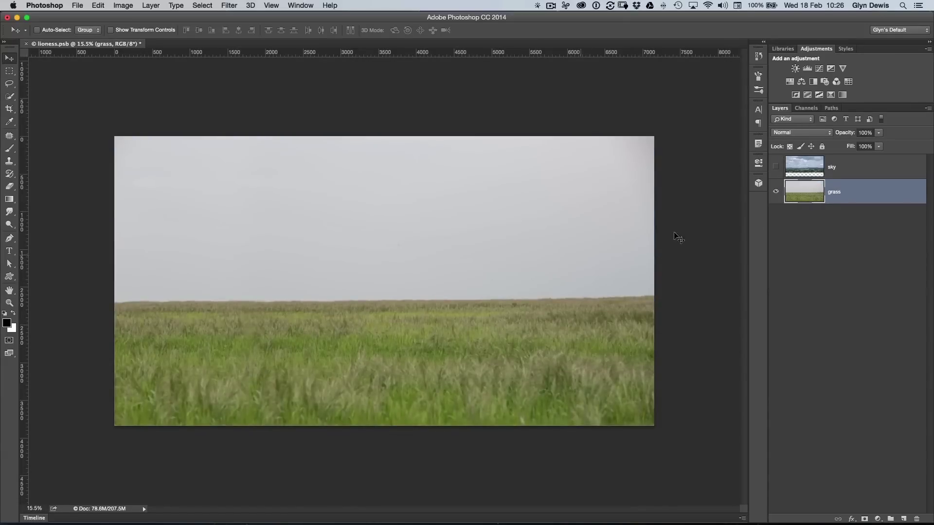
left_click(812, 110)
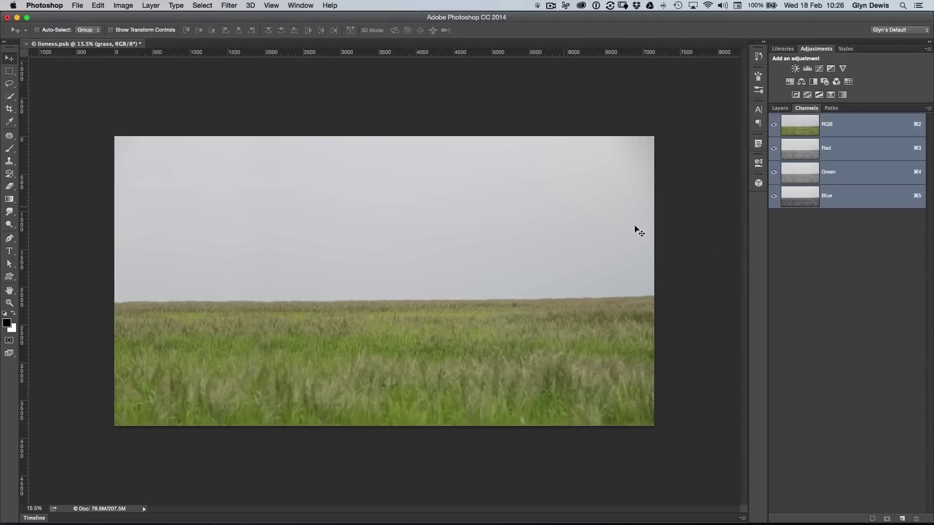
- Compare the Red, Green and Blue channels and duplicate Blue as a new channel
left_click(801, 150)
left_click(798, 173)
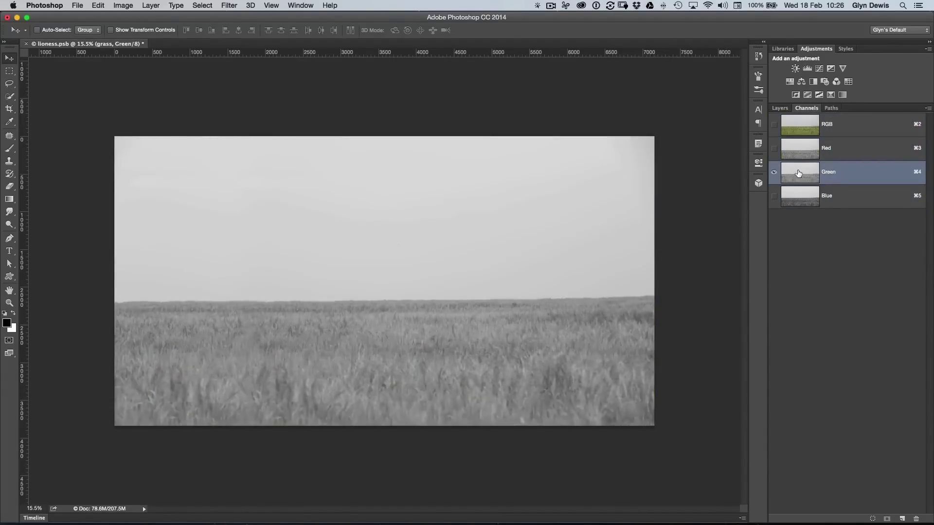
left_click(796, 201)
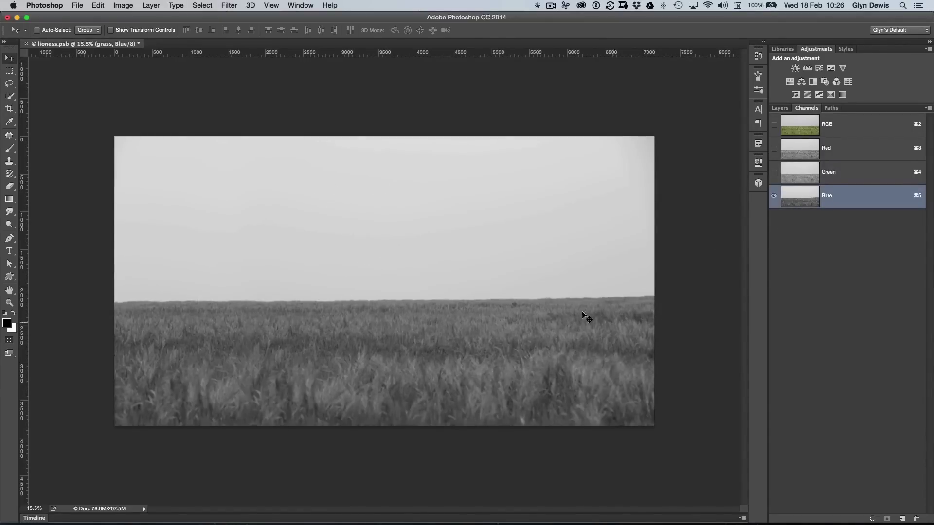
left_click(799, 175)
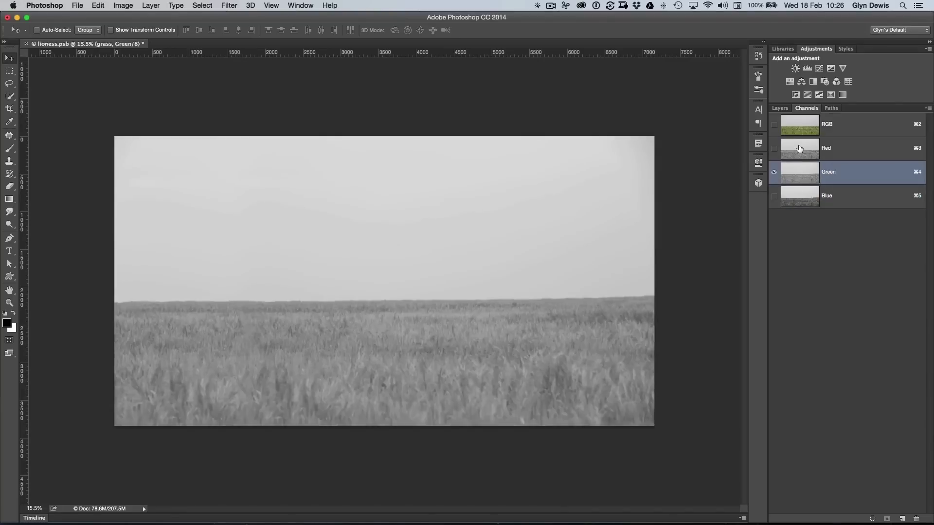
left_click(800, 149)
left_click(802, 198)
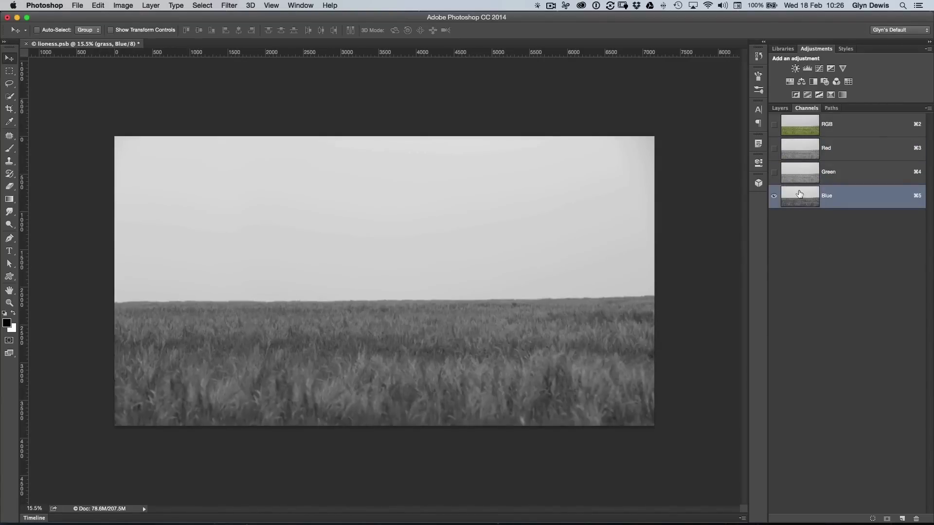
left_click_drag(800, 195, 901, 515)
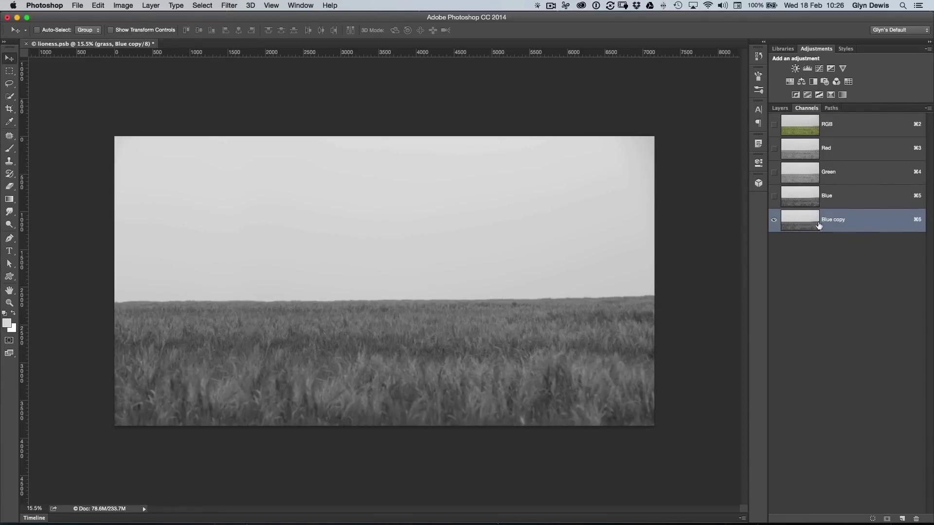
- Set Levels on Blue copy to black input 115 and a sky-sampled white point of 204
left_click(118, 5)
mouse_move(129, 17)
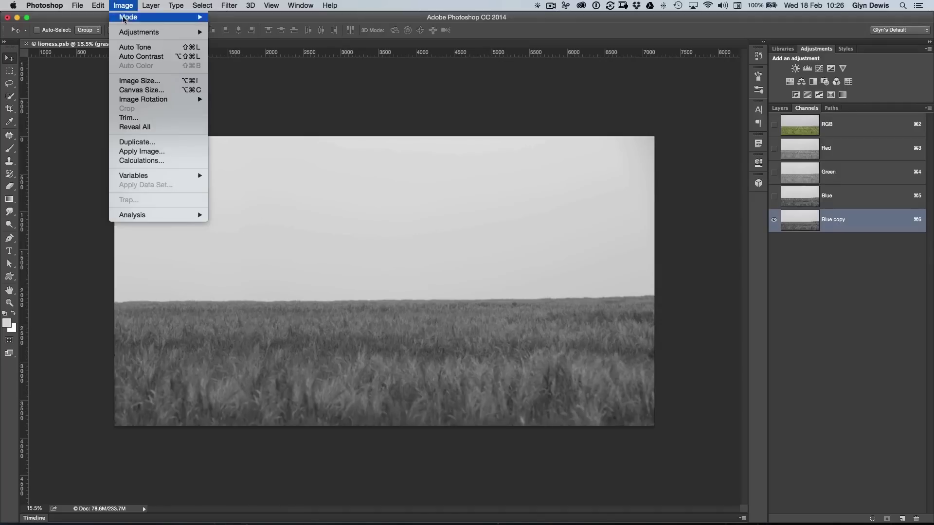
left_click(231, 42)
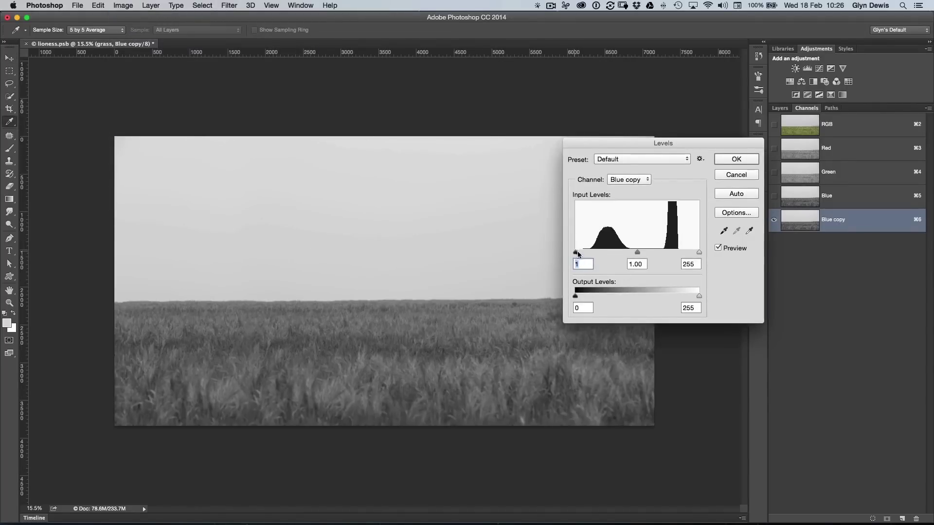
left_click_drag(574, 253, 631, 252)
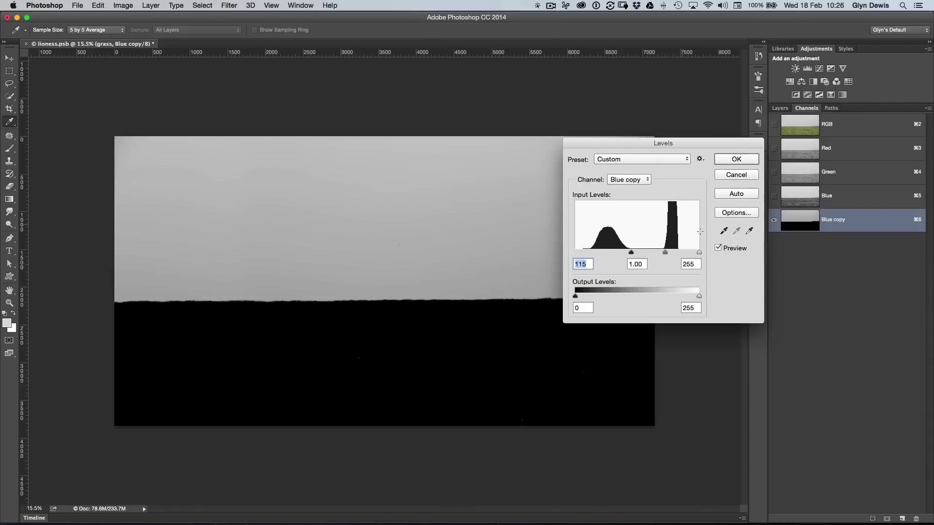
left_click(749, 231)
left_click(748, 232)
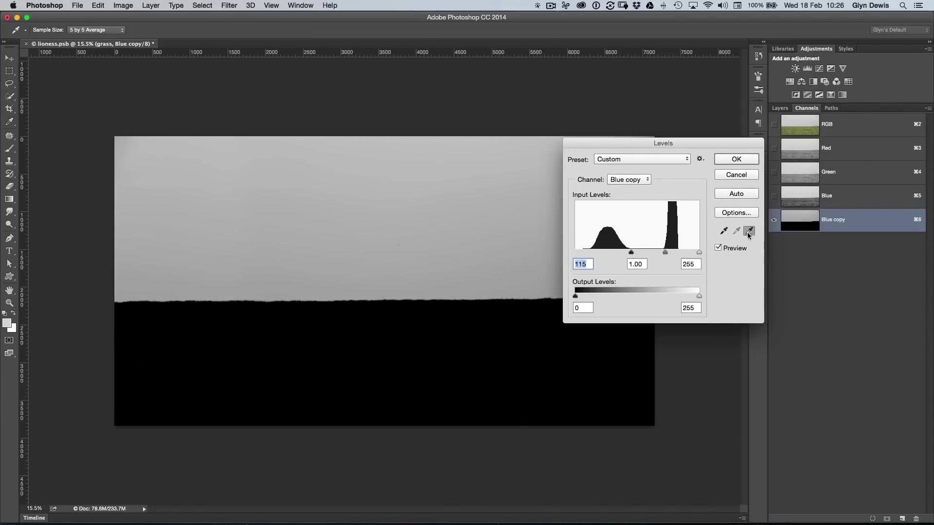
left_click(436, 195)
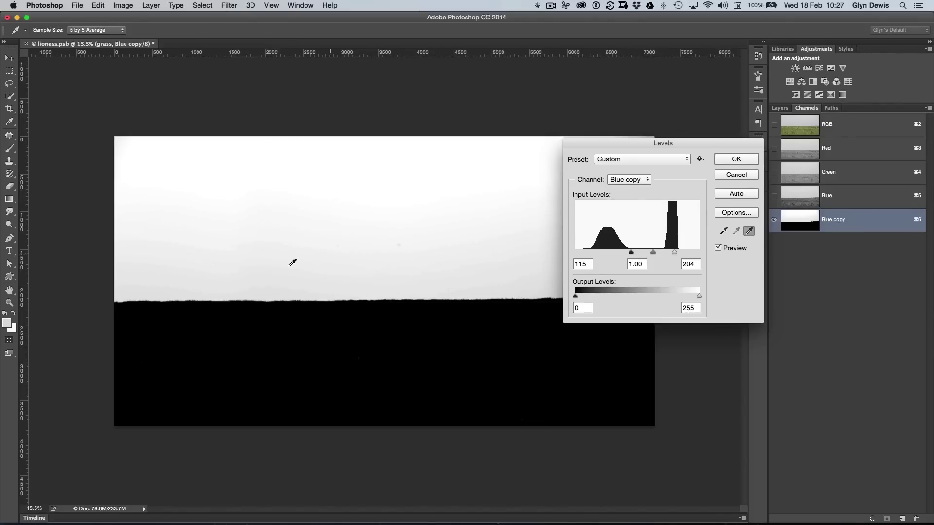
left_click(295, 325, "super")
left_click(304, 326, "super")
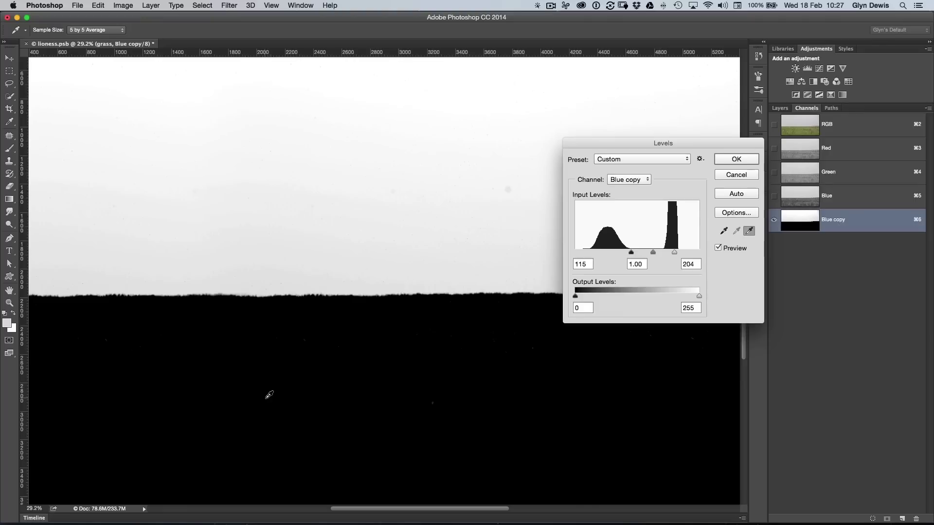
left_click(276, 335)
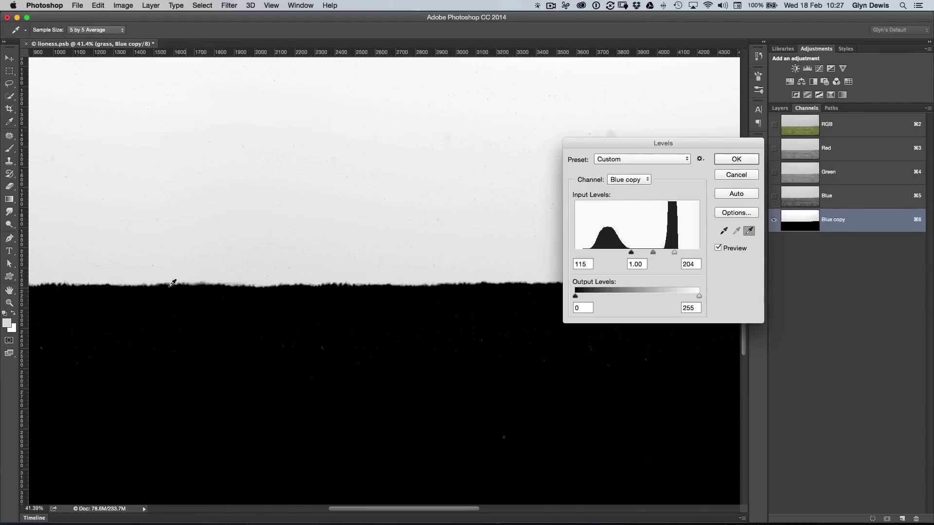
scroll(204, 282, "down", 5)
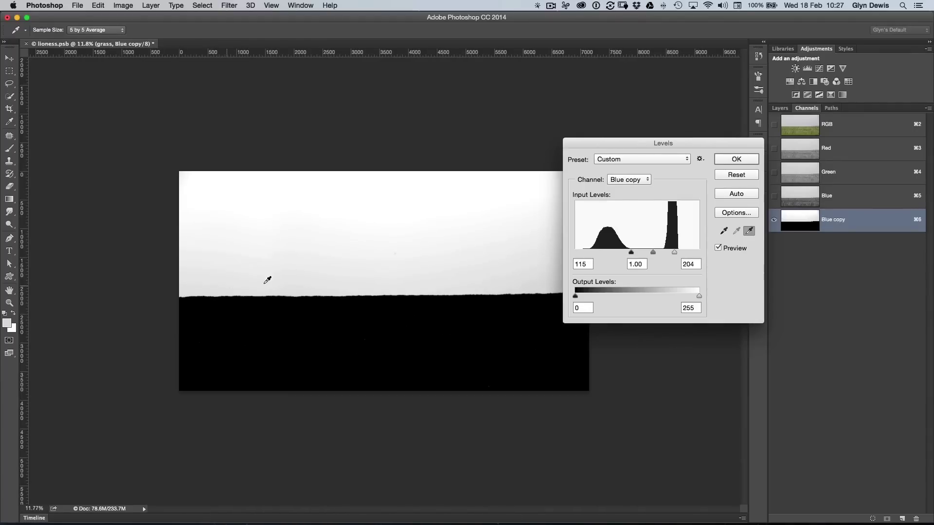
- Apply the Levels, load Blue copy's white sky as a selection, and return to the RGB layers
left_click(728, 160)
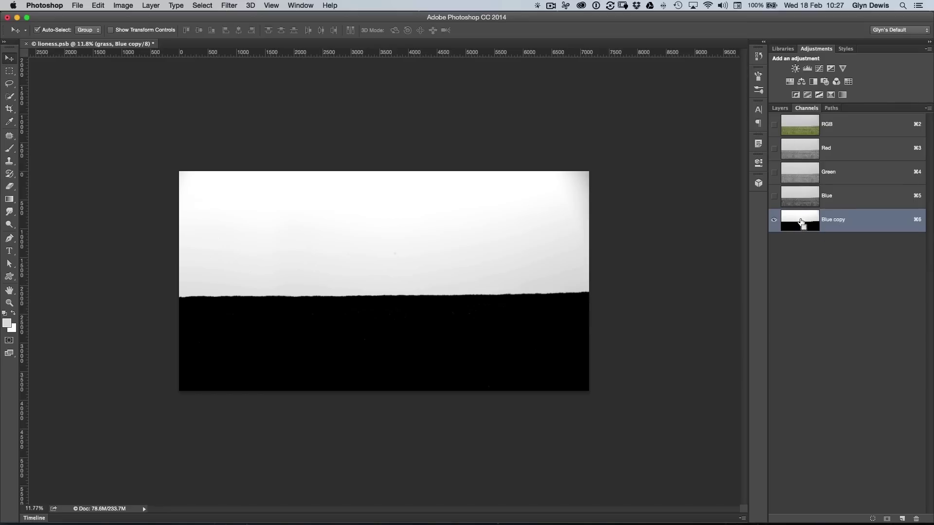
left_click(370, 308)
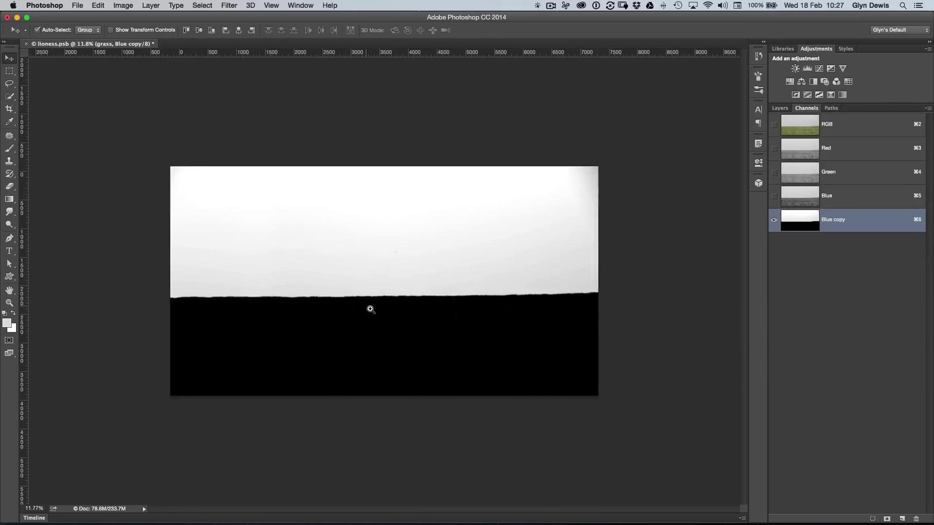
left_click(318, 263, "alt")
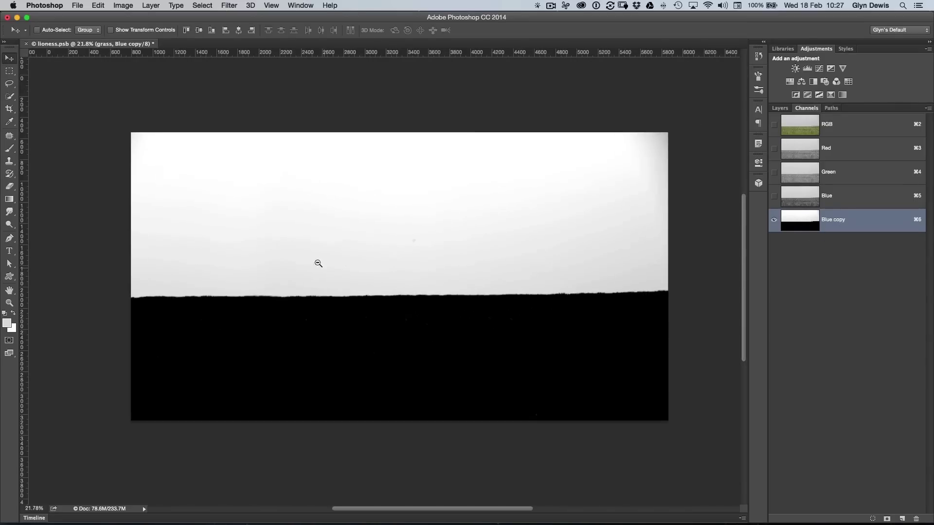
left_click(805, 127)
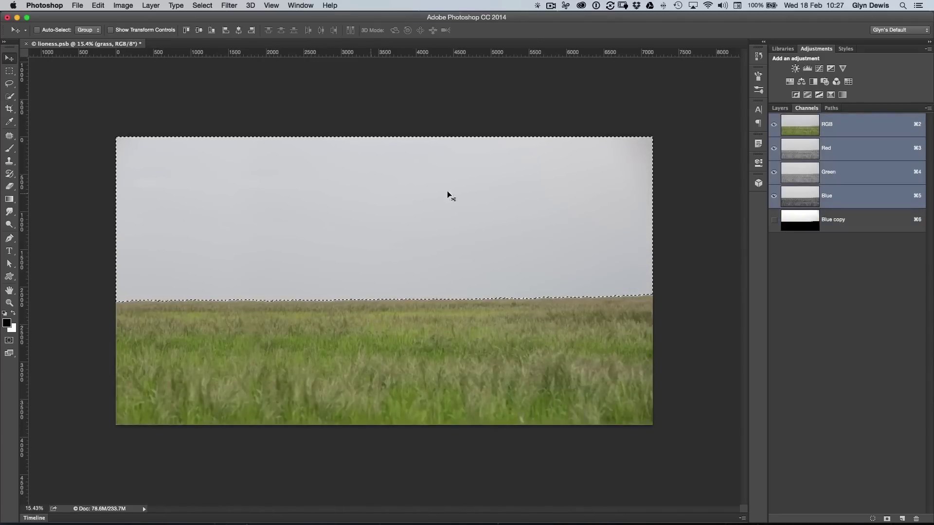
left_click(780, 109)
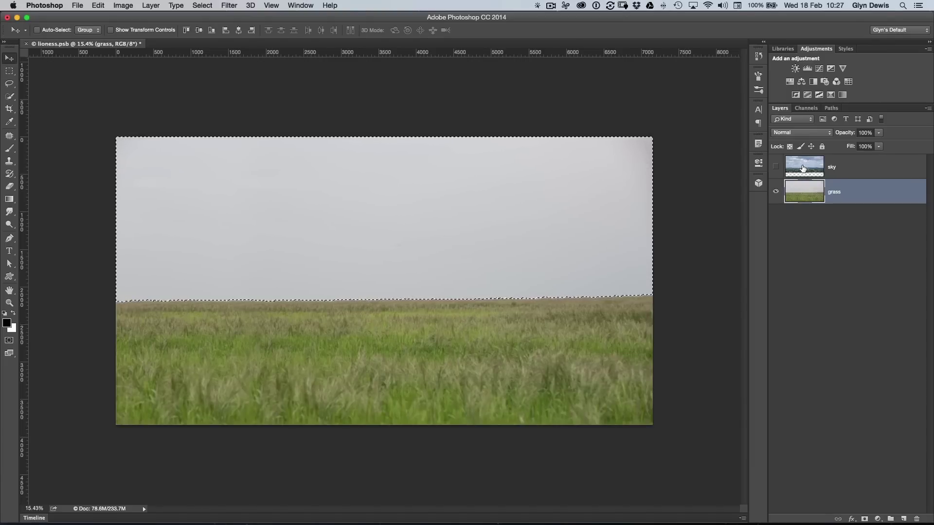
- Show the sky layer and mask it with the loaded sky selection, then zoom in on the horizon
left_click(803, 168)
left_click(775, 167)
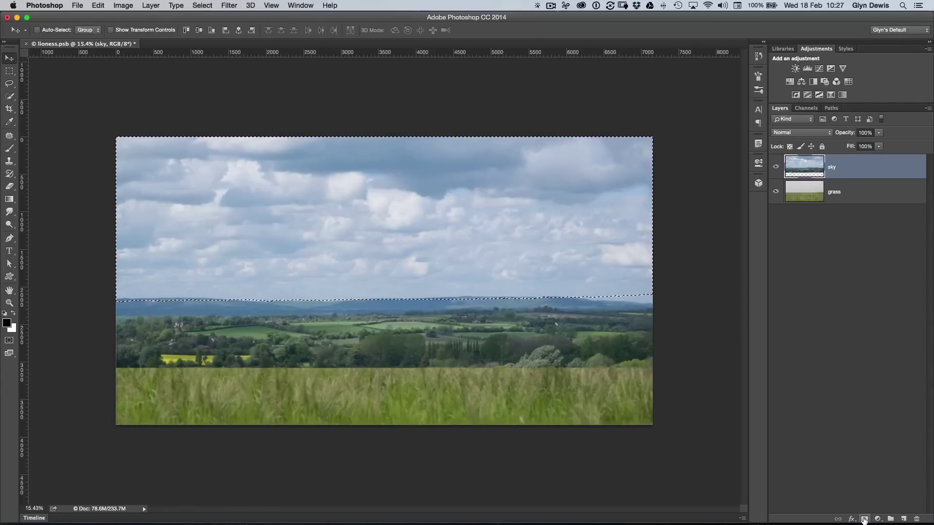
left_click(863, 518)
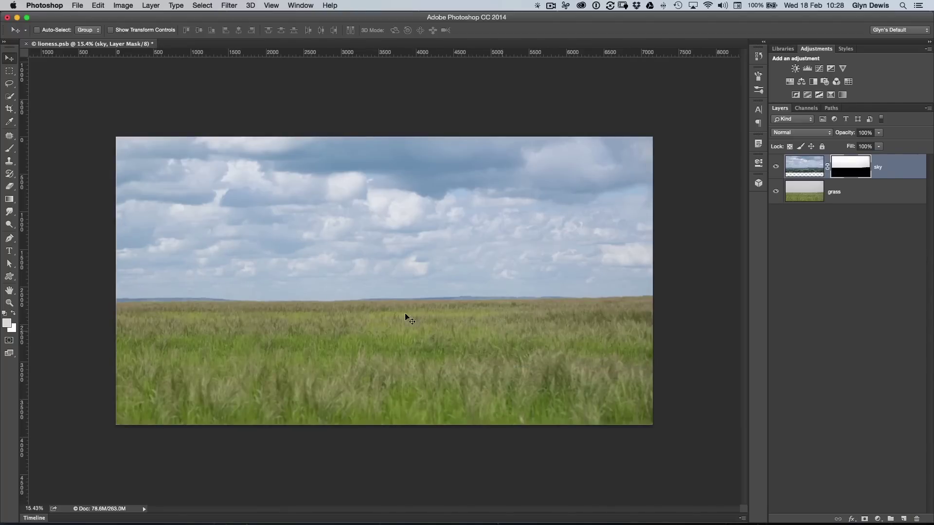
left_click_drag(339, 304, 360, 304)
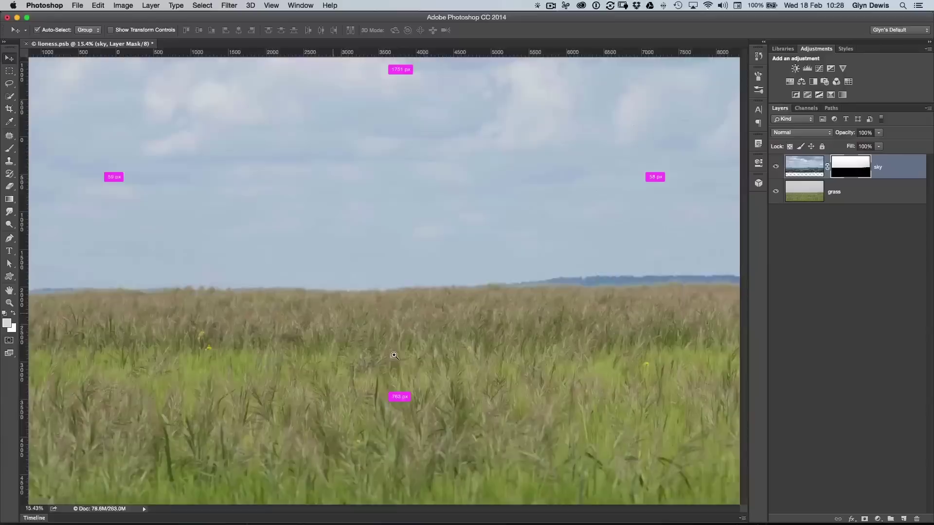